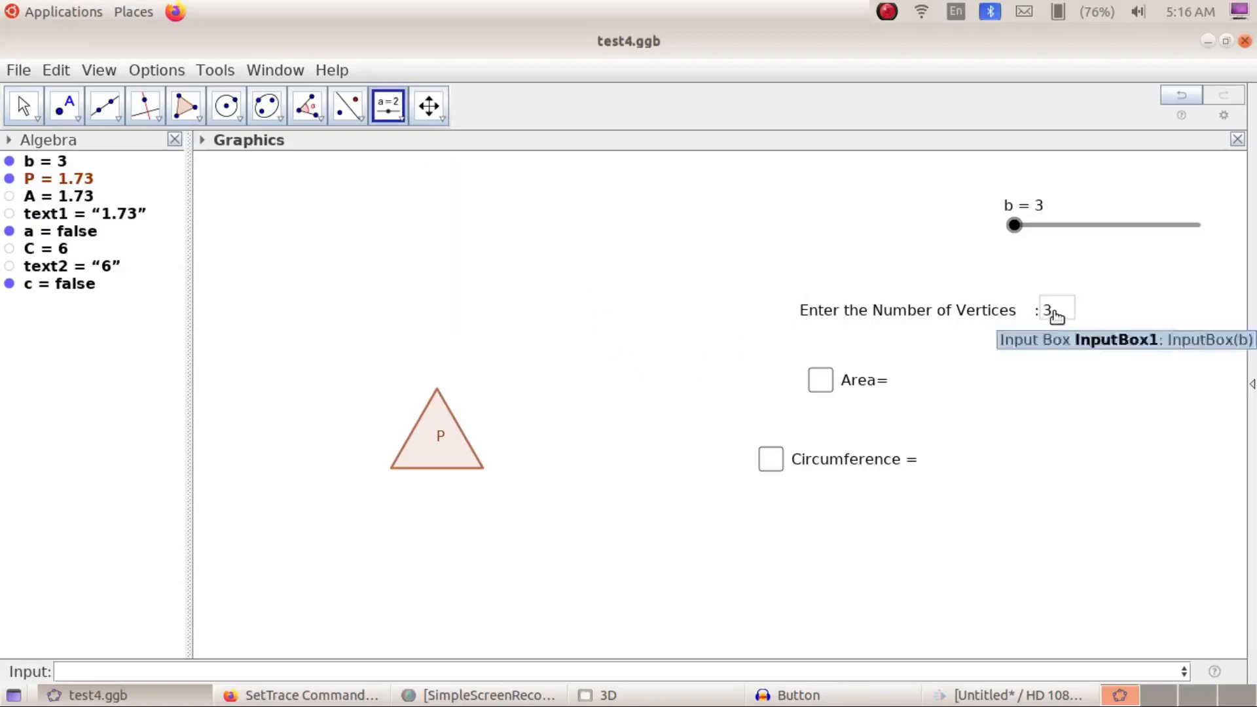
# Step: Set the number of vertices to 5 and show both the polygon's area and circumference values
pyautogui.click(1056, 314)
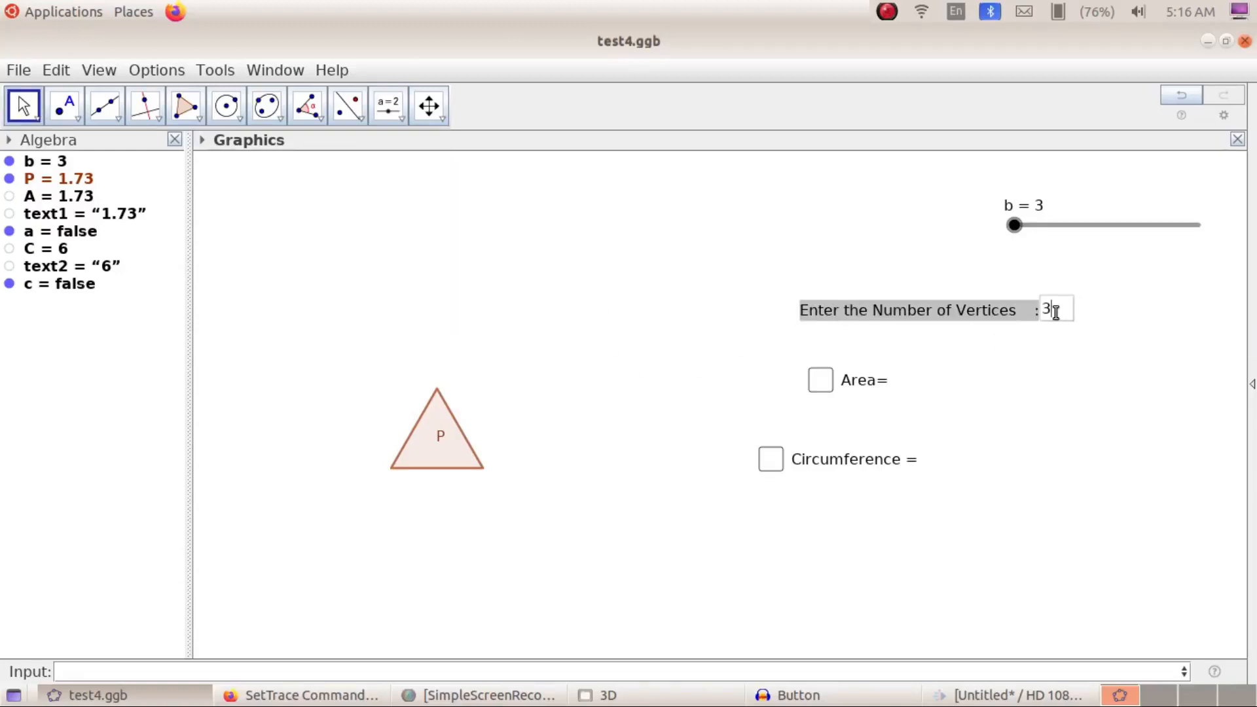
pyautogui.press('BackSpace')
pyautogui.write('5')
pyautogui.press('Return')
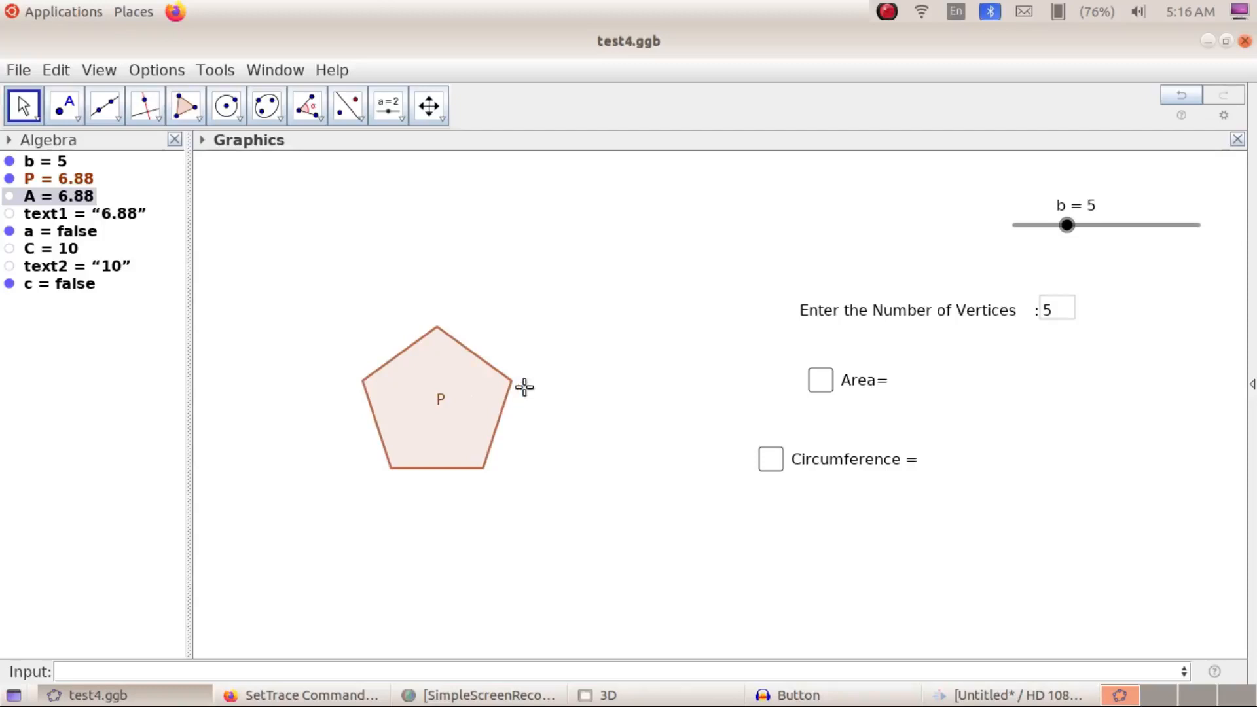
pyautogui.click(820, 381)
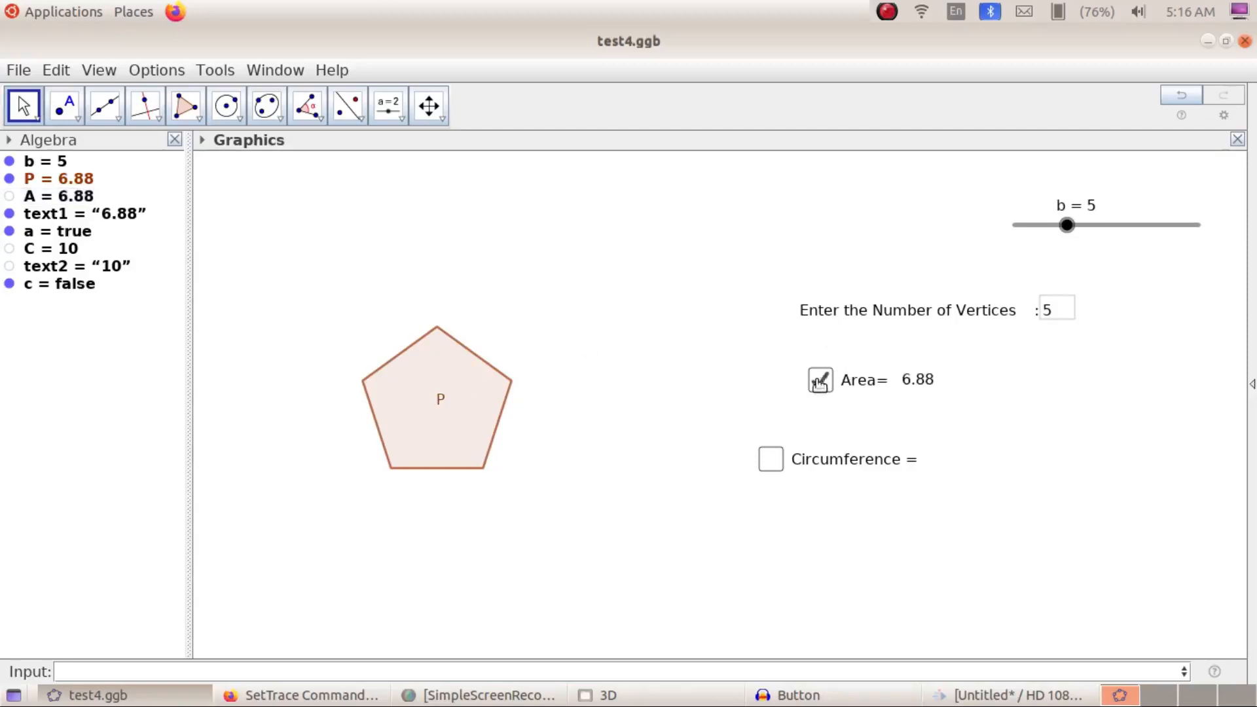
pyautogui.click(776, 465)
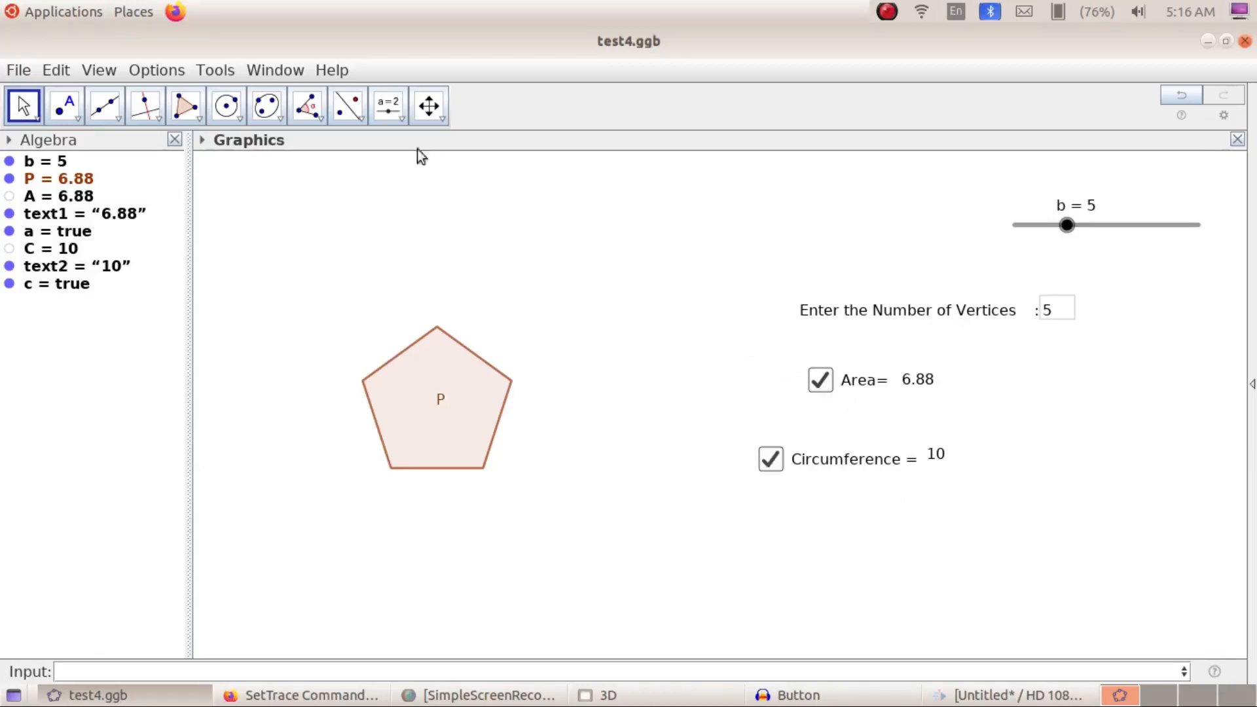
pyautogui.click(395, 121)
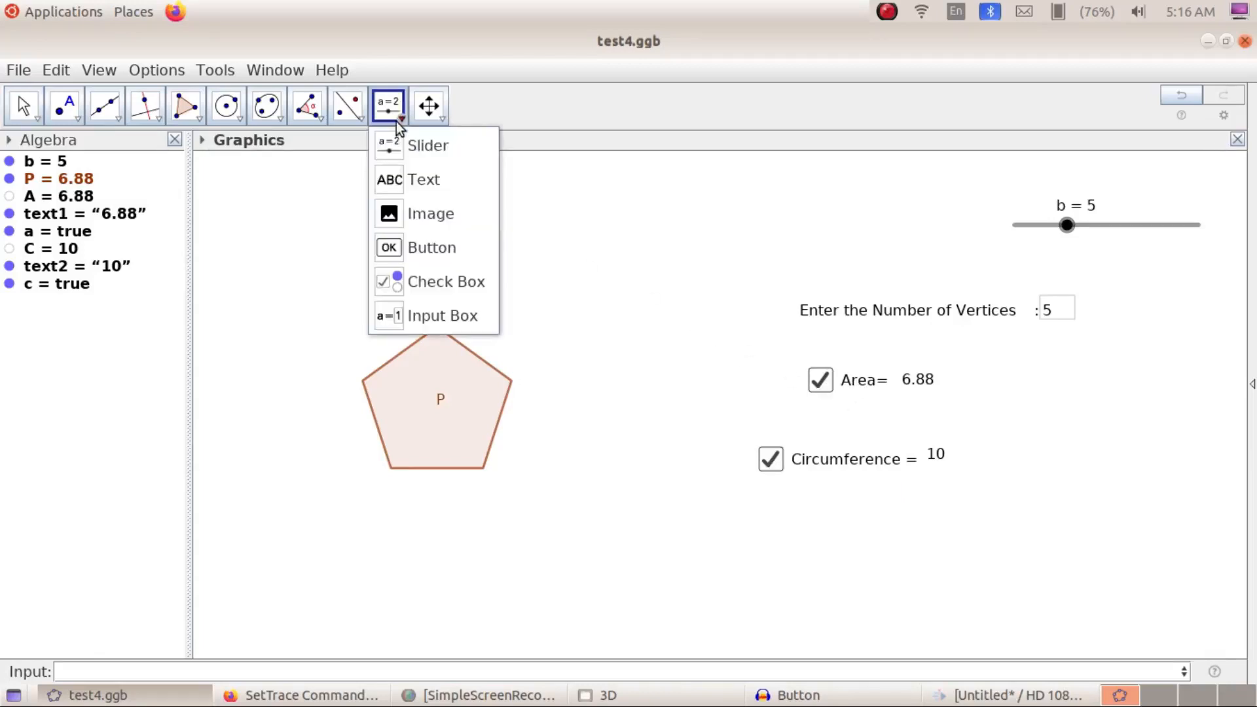
pyautogui.click(432, 246)
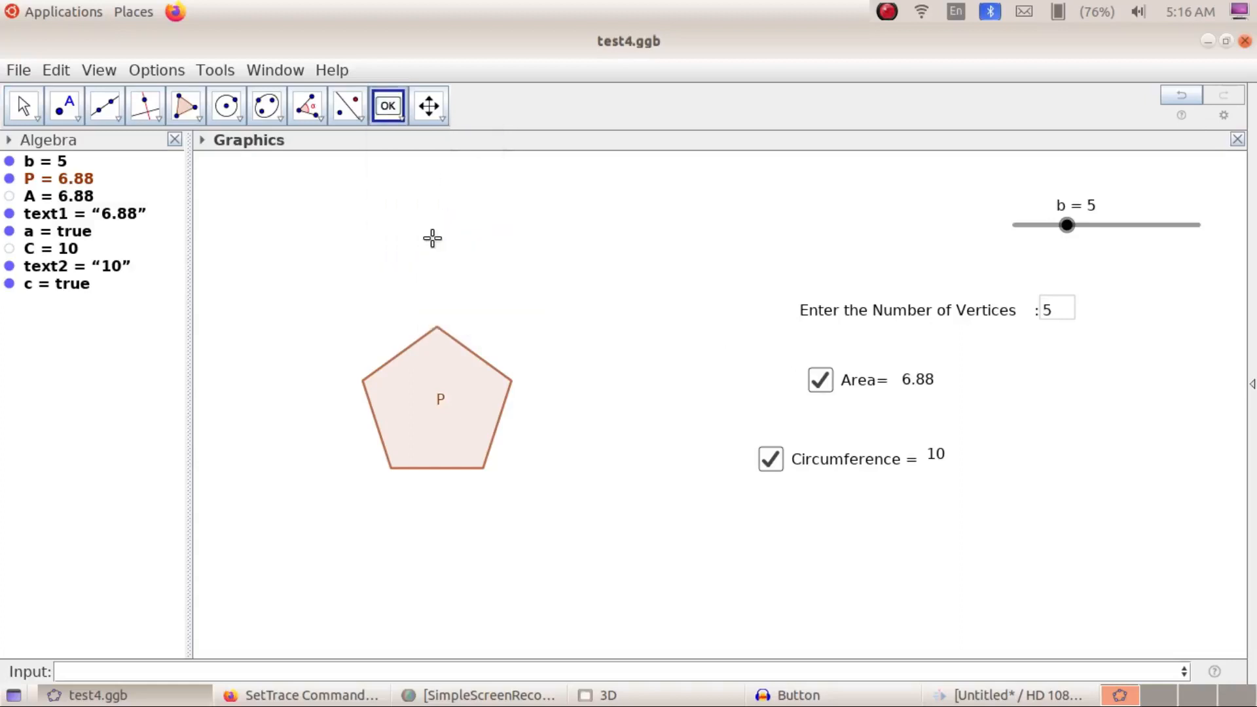
pyautogui.click(691, 378)
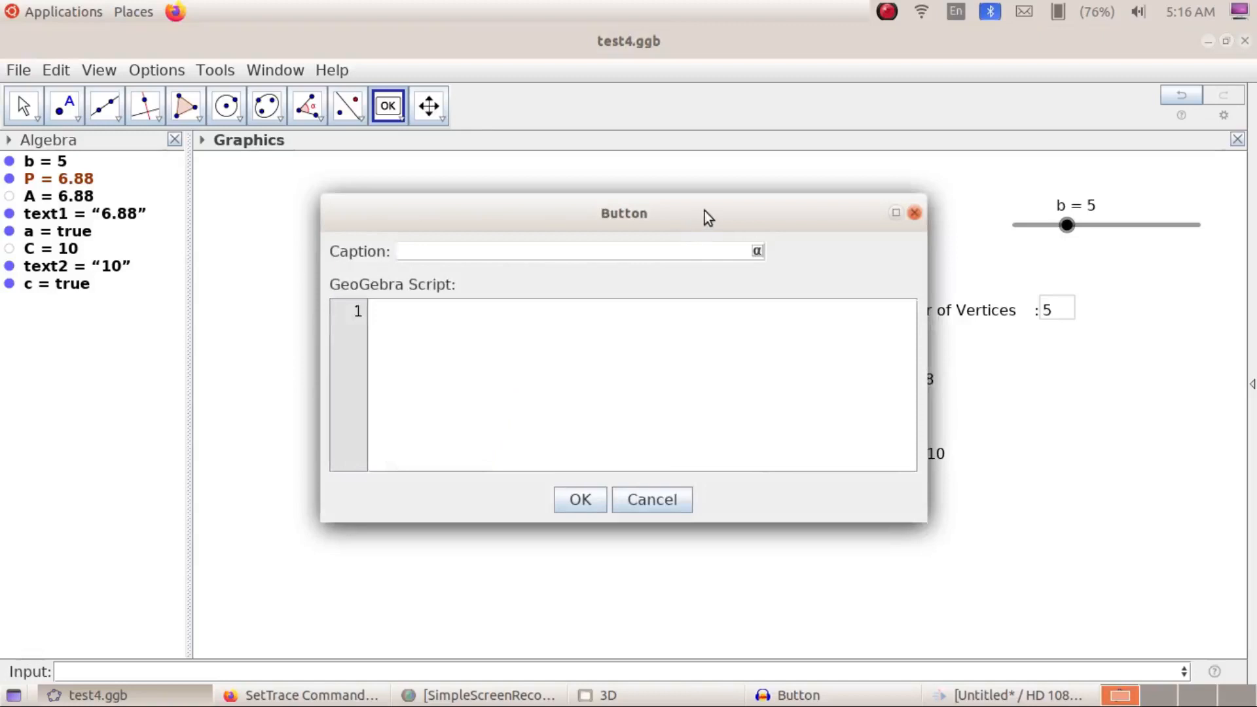
pyautogui.moveTo(705, 211); pyautogui.dragTo(585, 347)
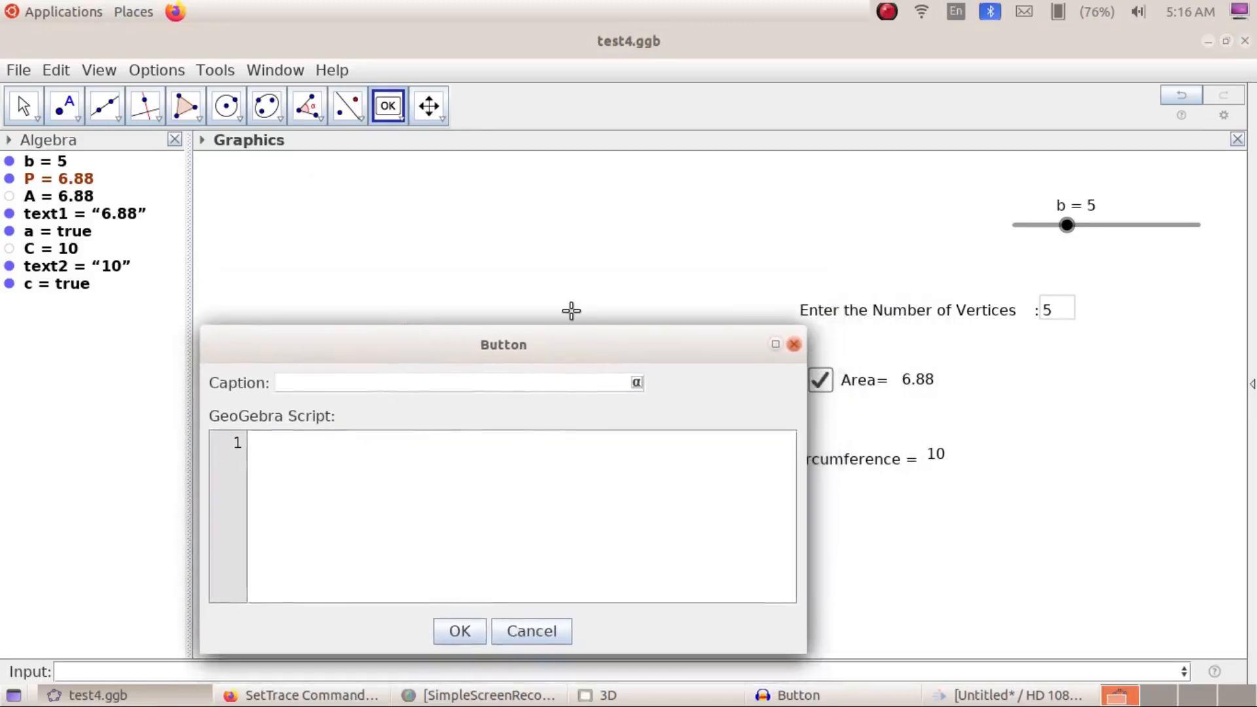
pyautogui.write('Area')
pyautogui.click(378, 450)
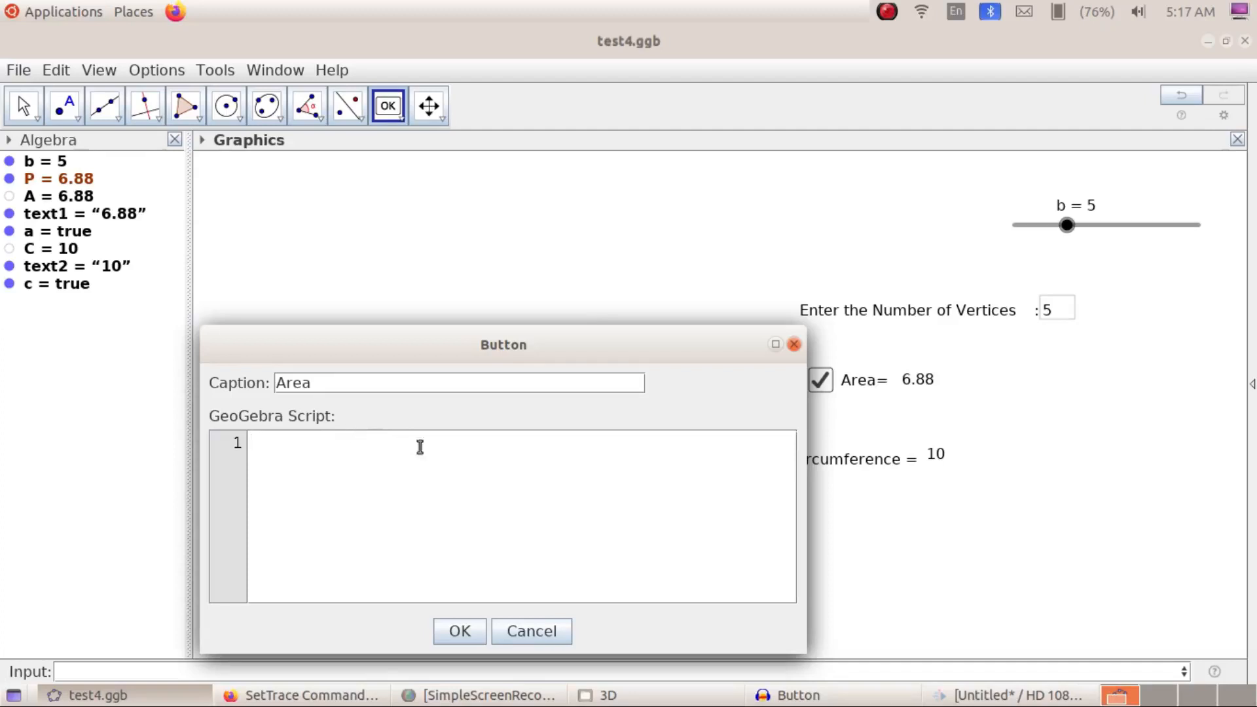
pyautogui.click(537, 634)
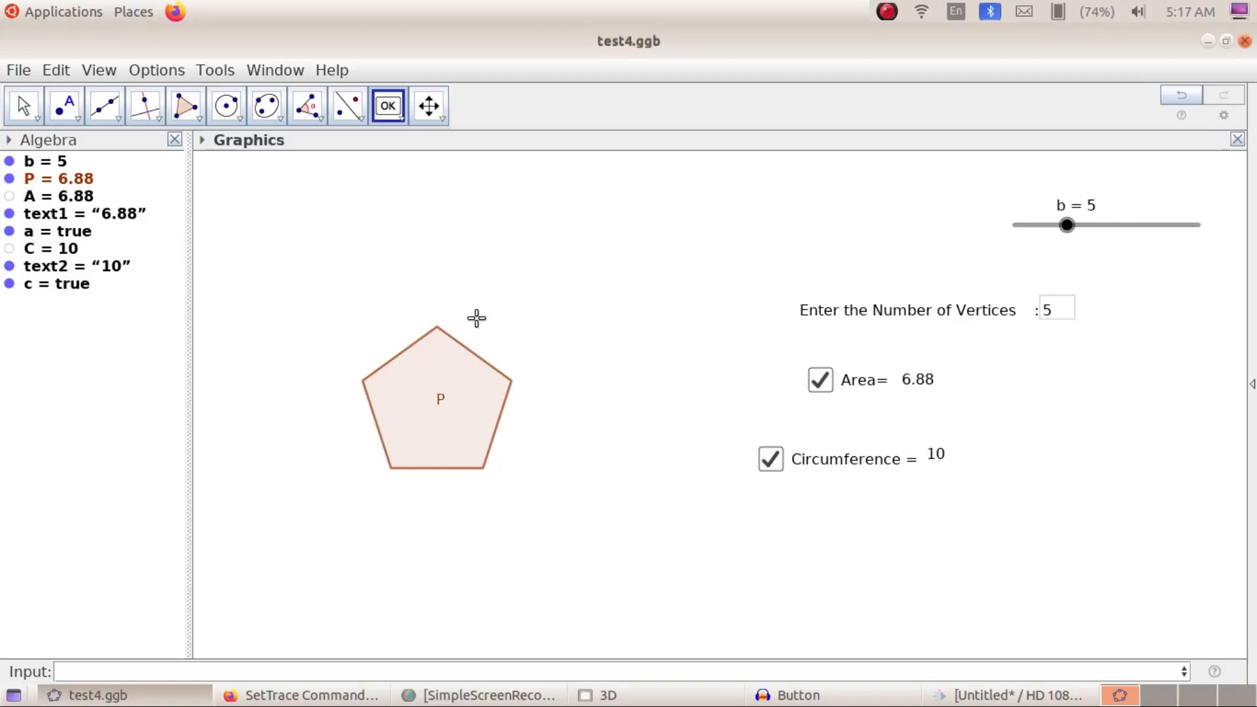
pyautogui.press('Escape')
# Step: Switch the Area check box off and on repeatedly to examine how it affects Boolean value a
pyautogui.click(821, 380)
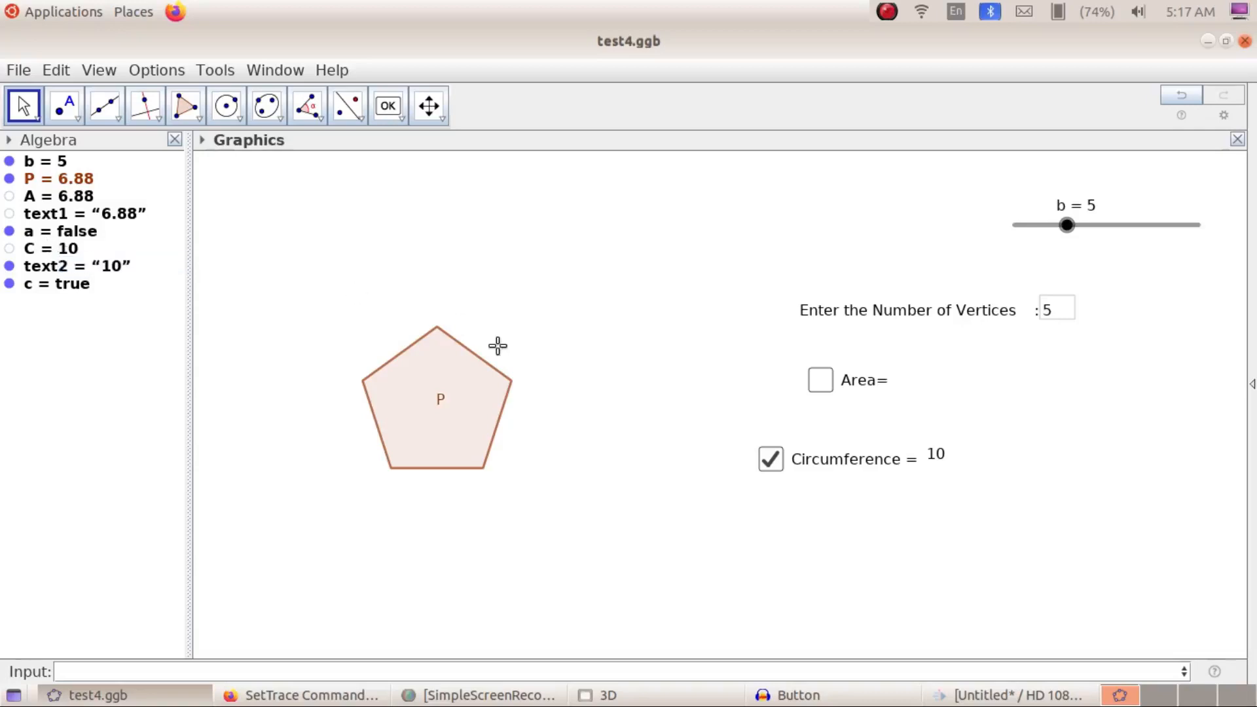
pyautogui.click(822, 383)
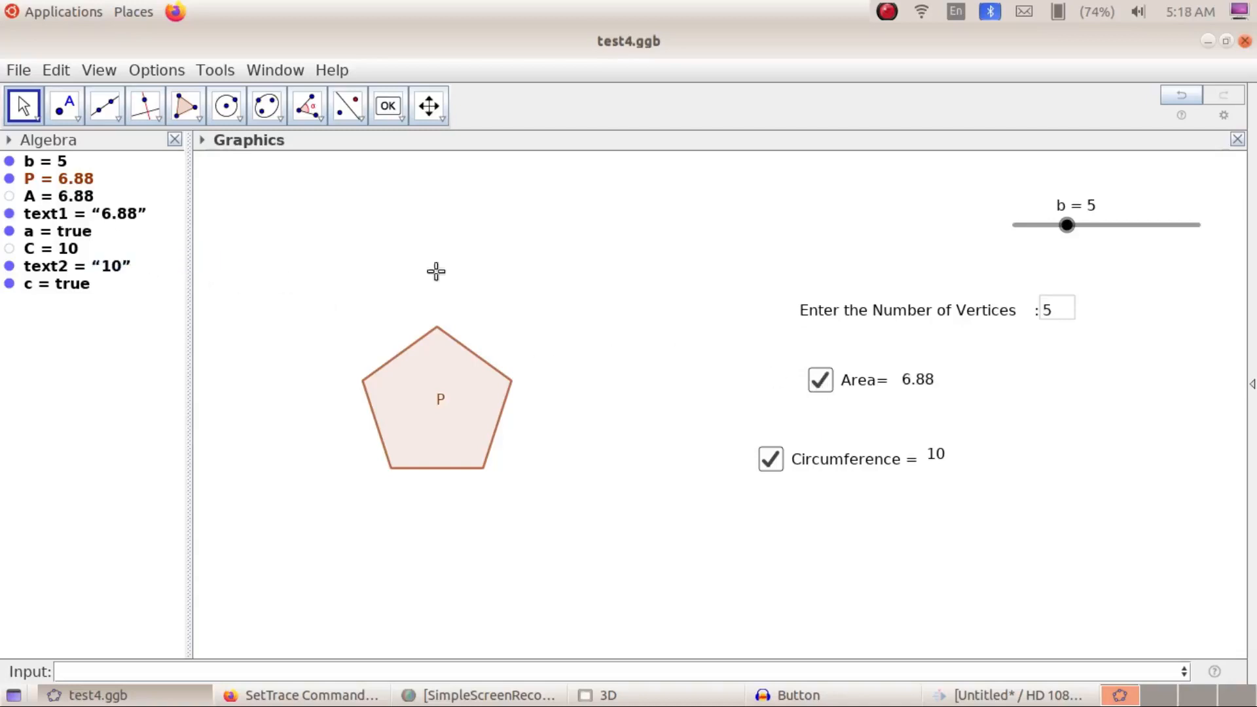
pyautogui.click(817, 385)
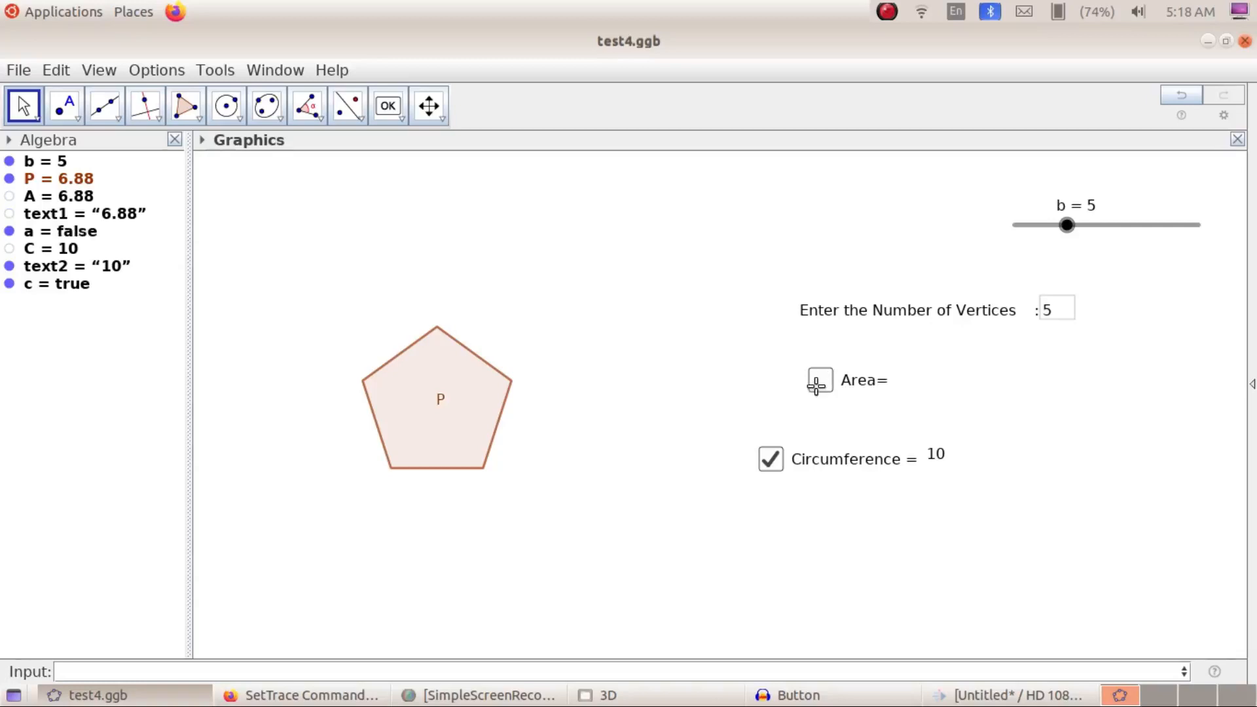
pyautogui.click(816, 385)
# Step: Create a button captioned Area between the polygon and the Area check box, with the script a=true
pyautogui.click(400, 120)
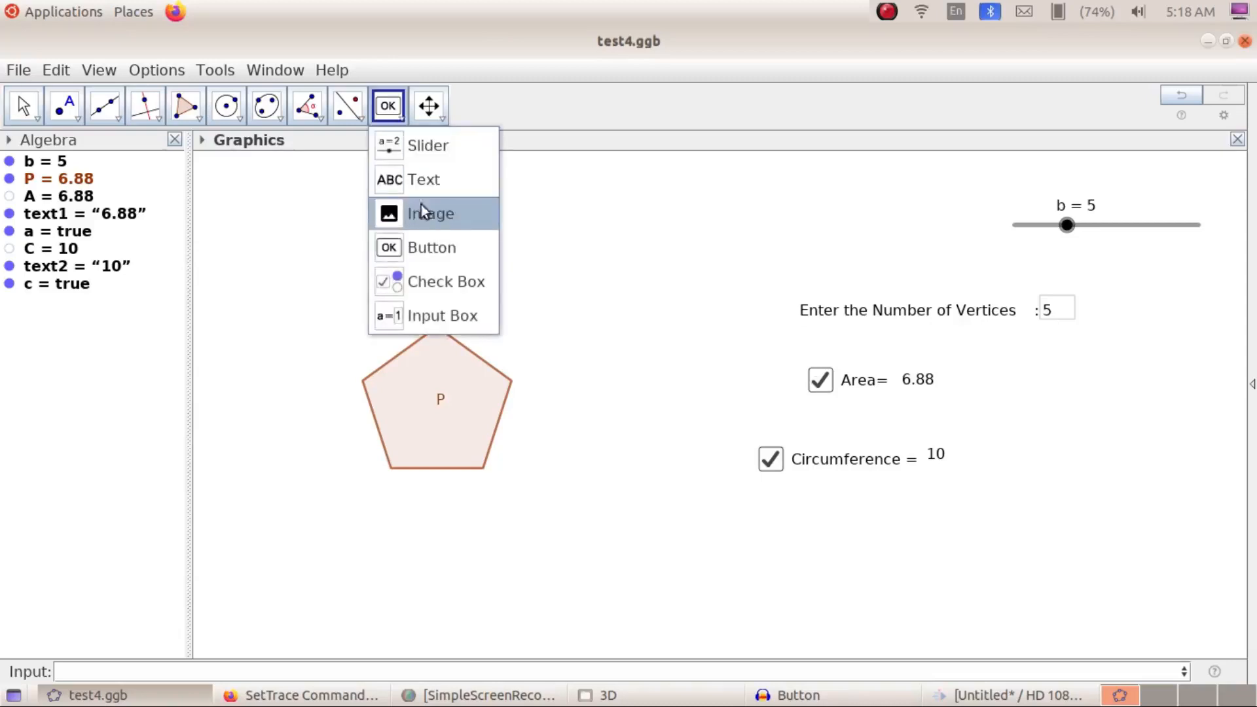
pyautogui.click(422, 247)
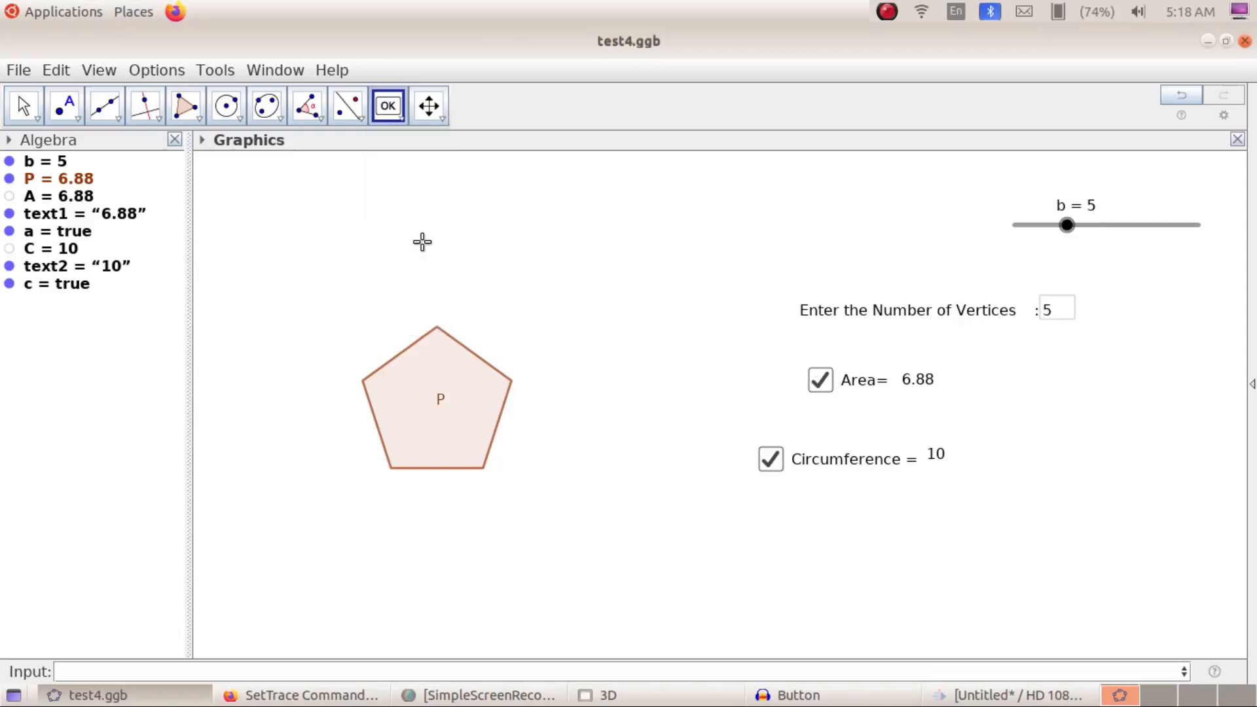
pyautogui.click(639, 374)
pyautogui.write('Area')
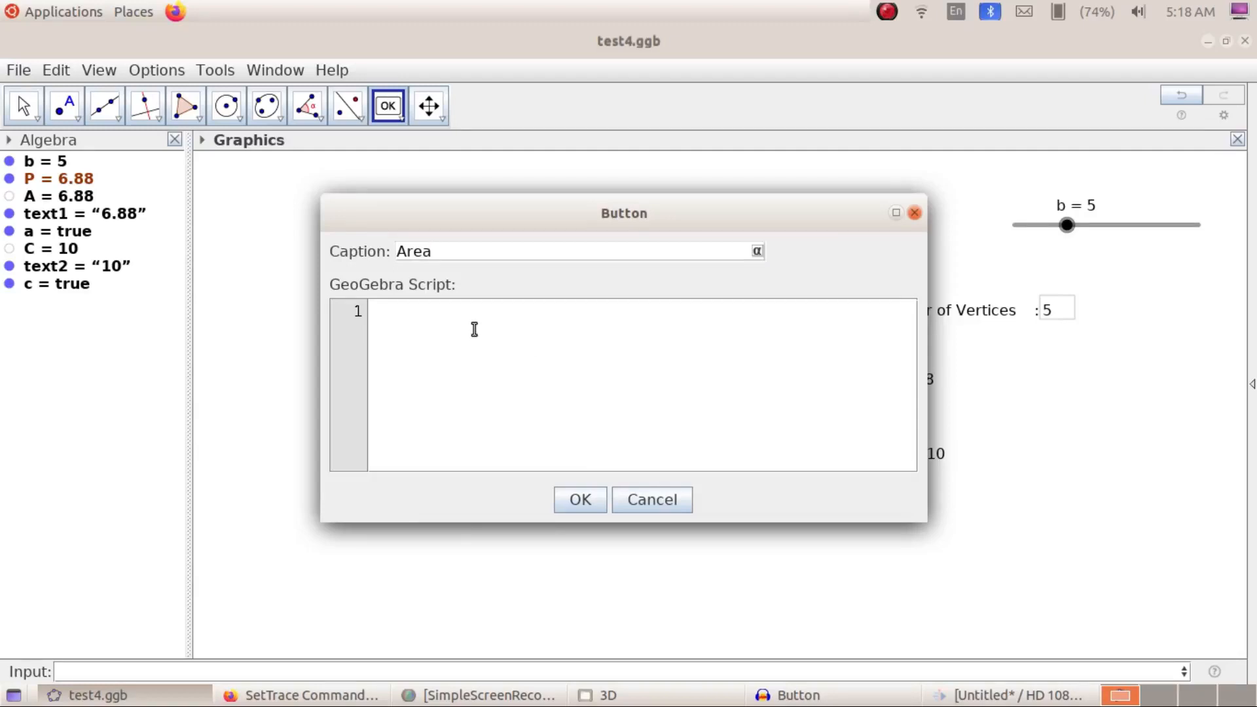
pyautogui.click(410, 314)
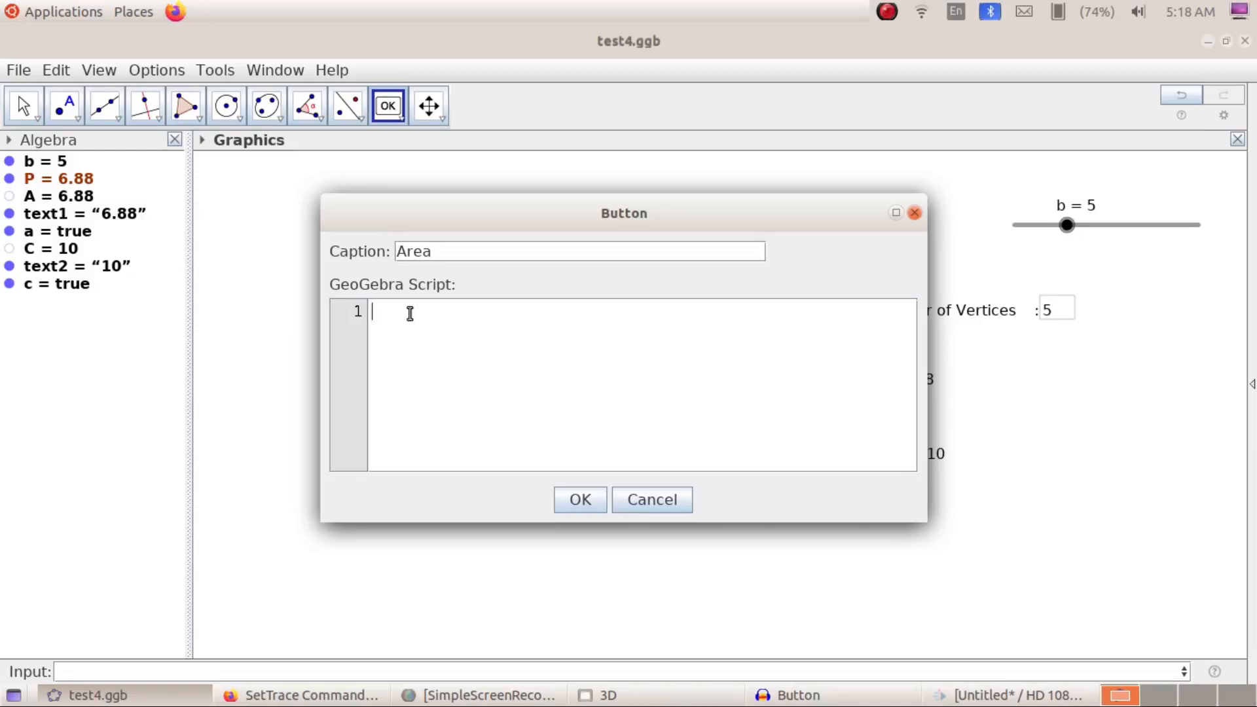
pyautogui.write('a=true')
pyautogui.click(580, 500)
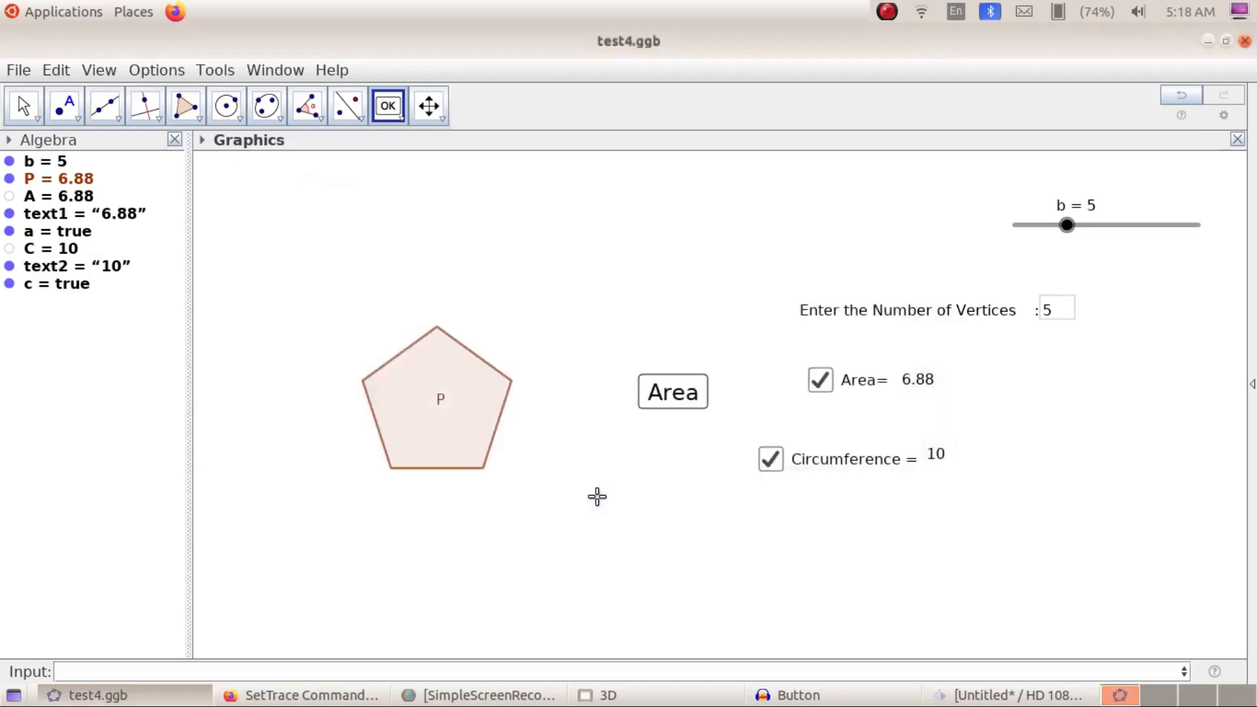
pyautogui.press('Escape')
# Step: Hide the area value with its check box and test the new Area button by showing it again
pyautogui.click(822, 386)
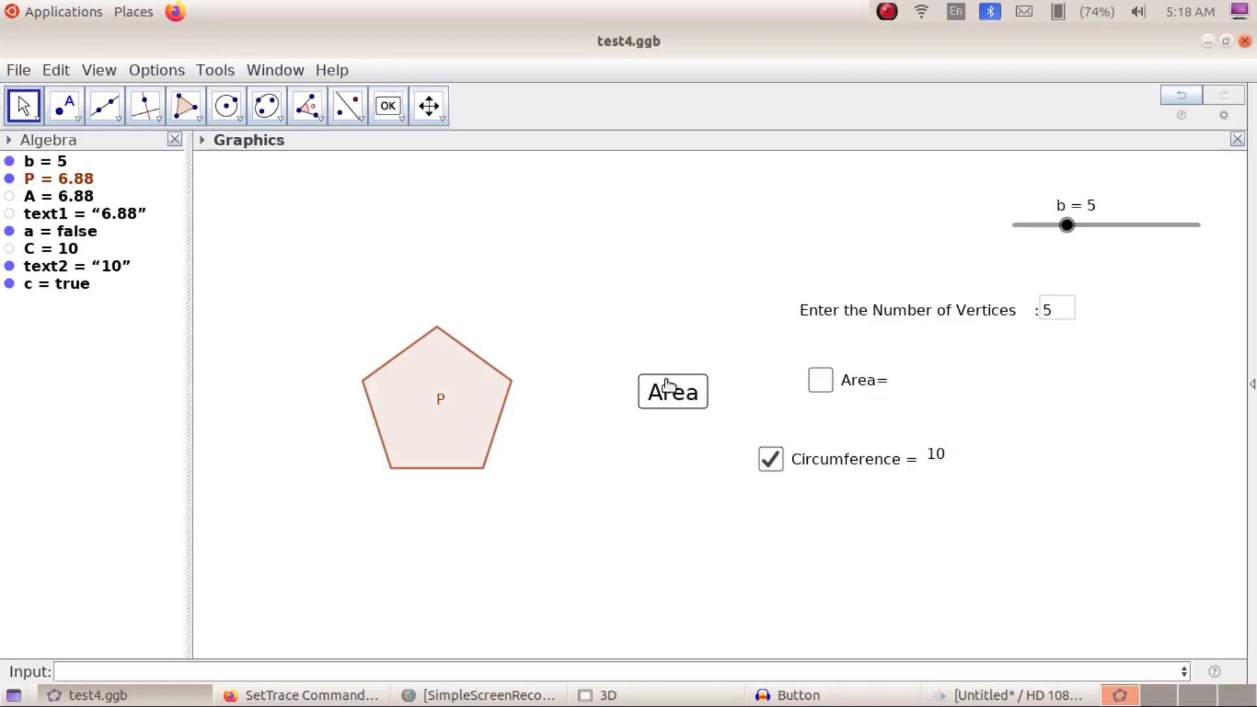
pyautogui.click(666, 404)
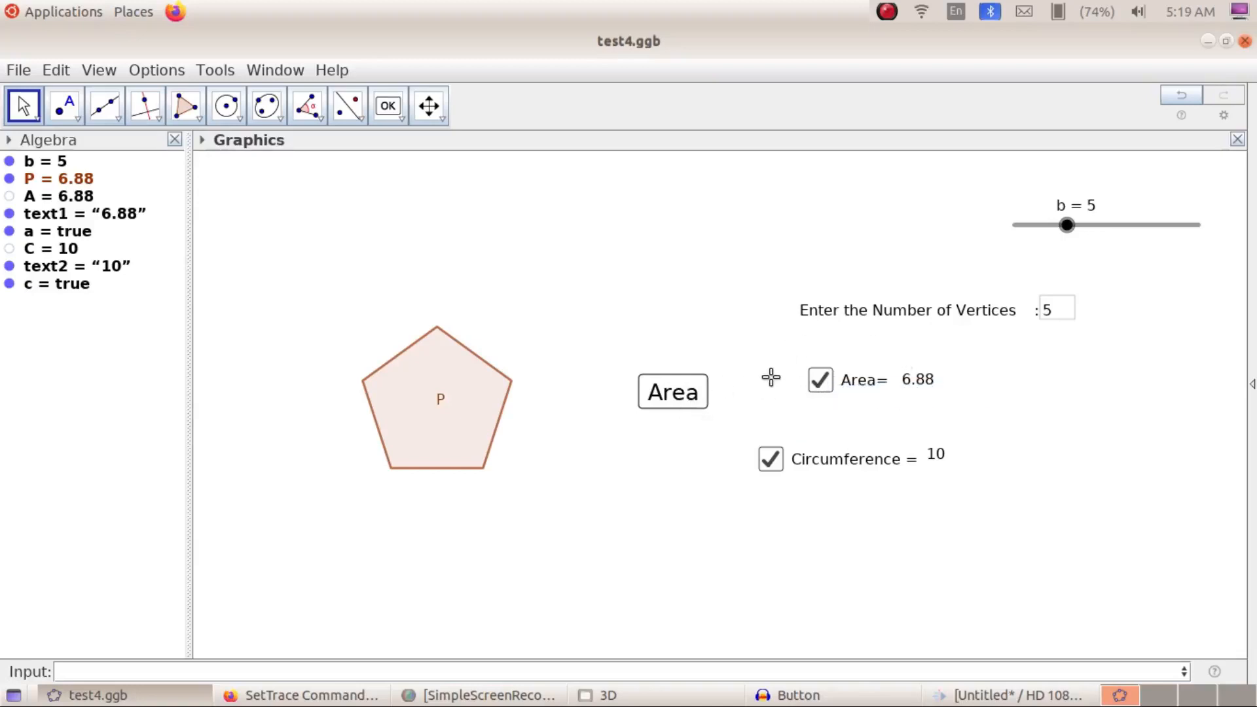
# Step: Hide the Area check box and move the Area button into its place beside the area value
pyautogui.rightClick(848, 384)
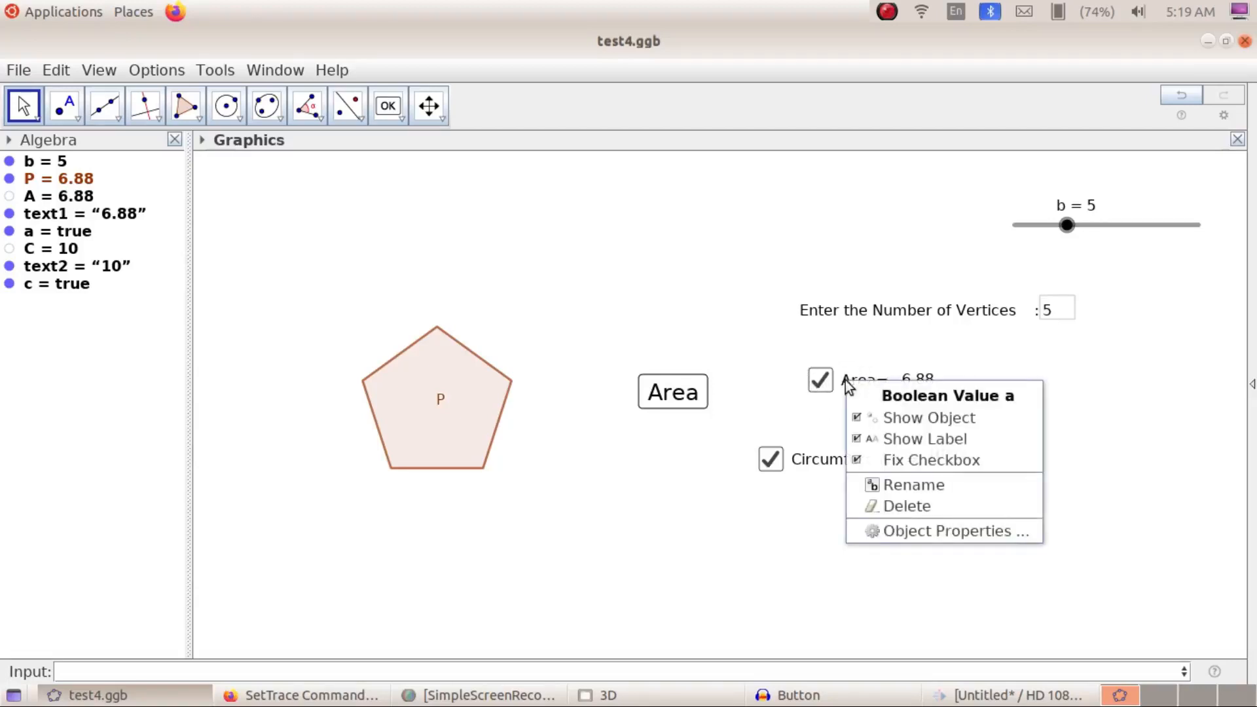
pyautogui.click(902, 417)
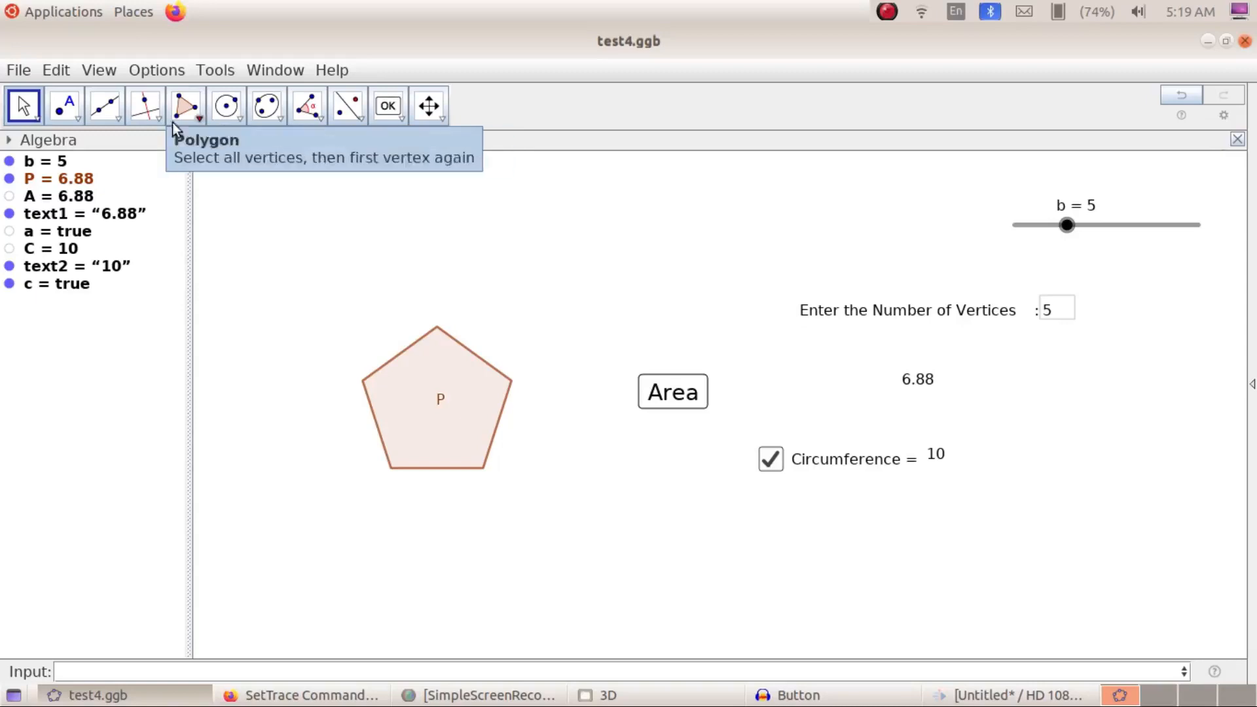
pyautogui.click(32, 122)
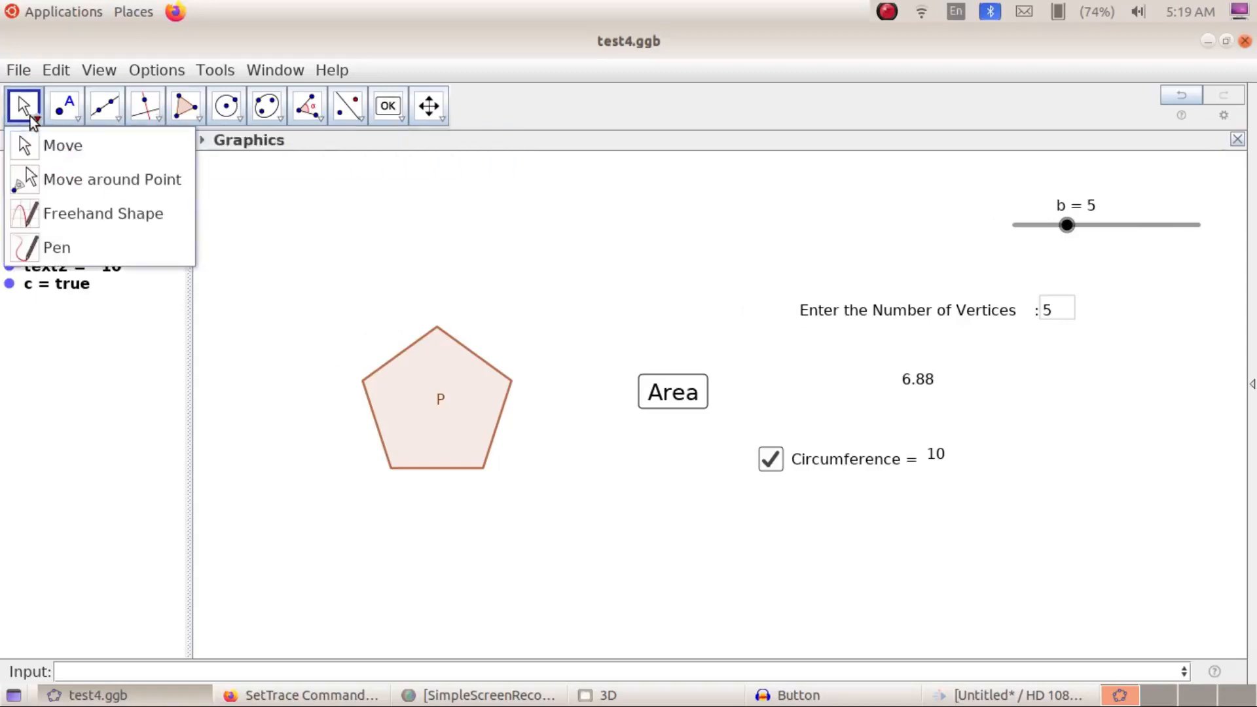
pyautogui.click(55, 137)
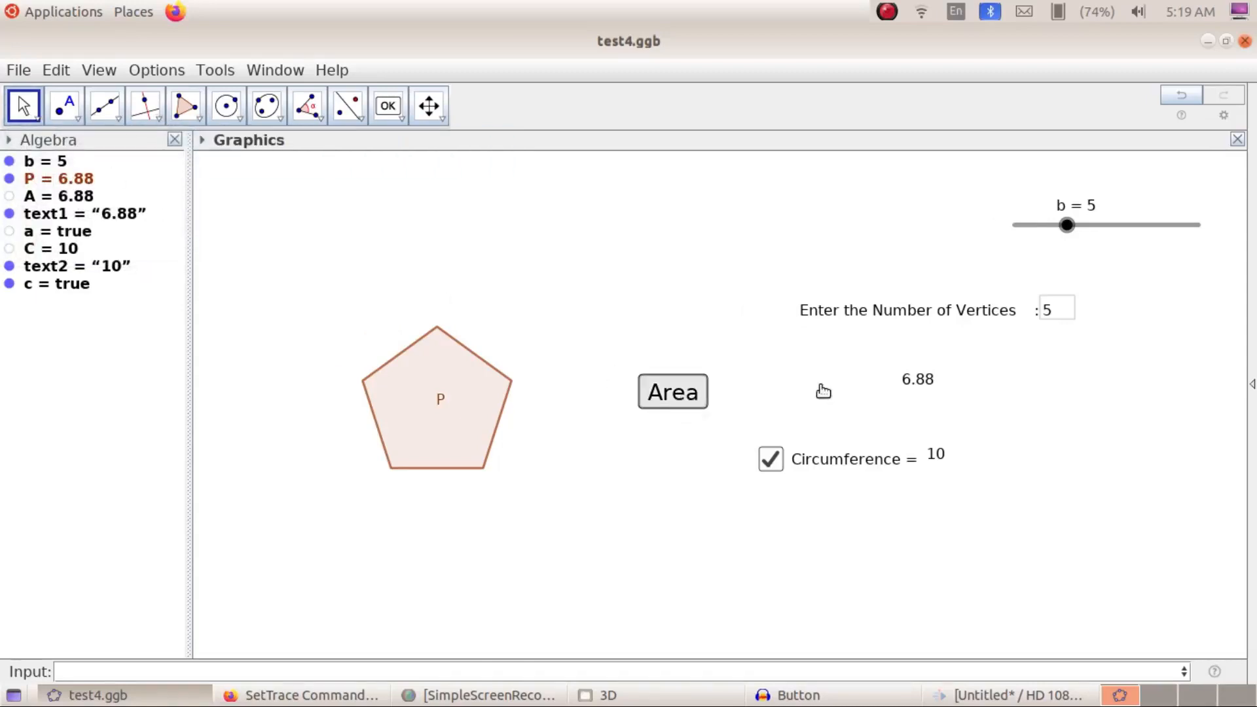
pyautogui.rightClick(663, 390)
pyautogui.click(734, 443)
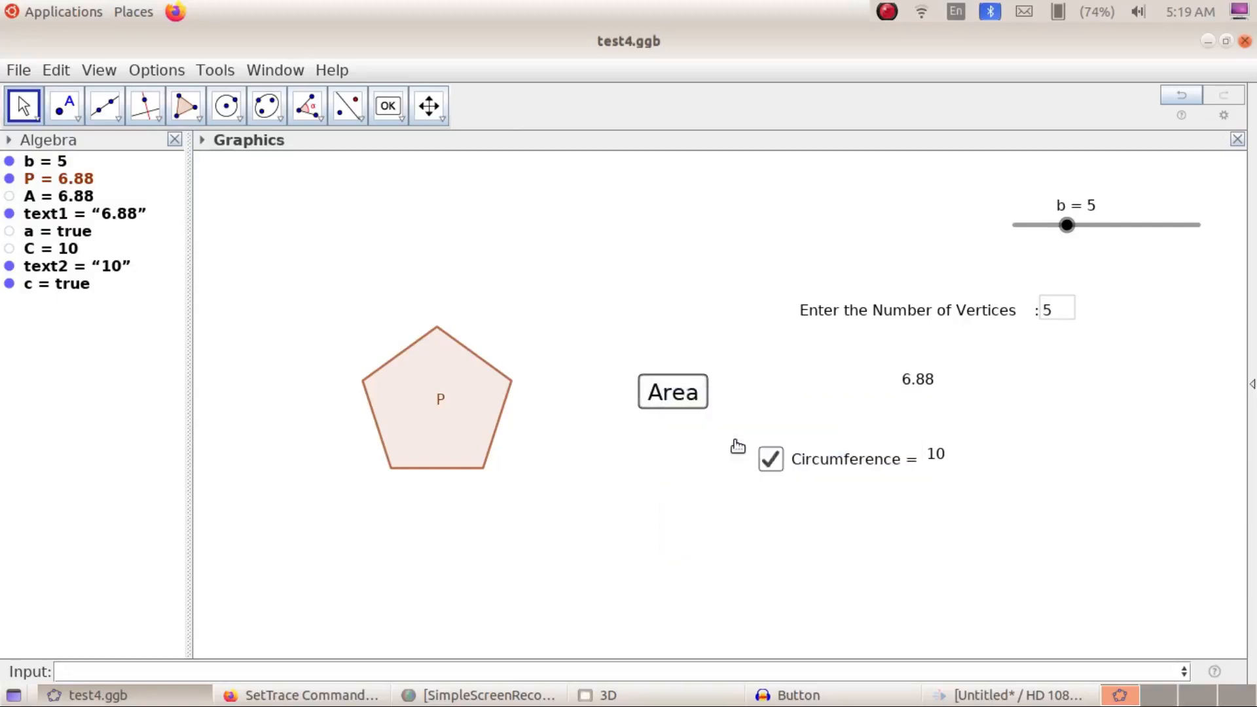
pyautogui.moveTo(682, 396); pyautogui.dragTo(865, 393)
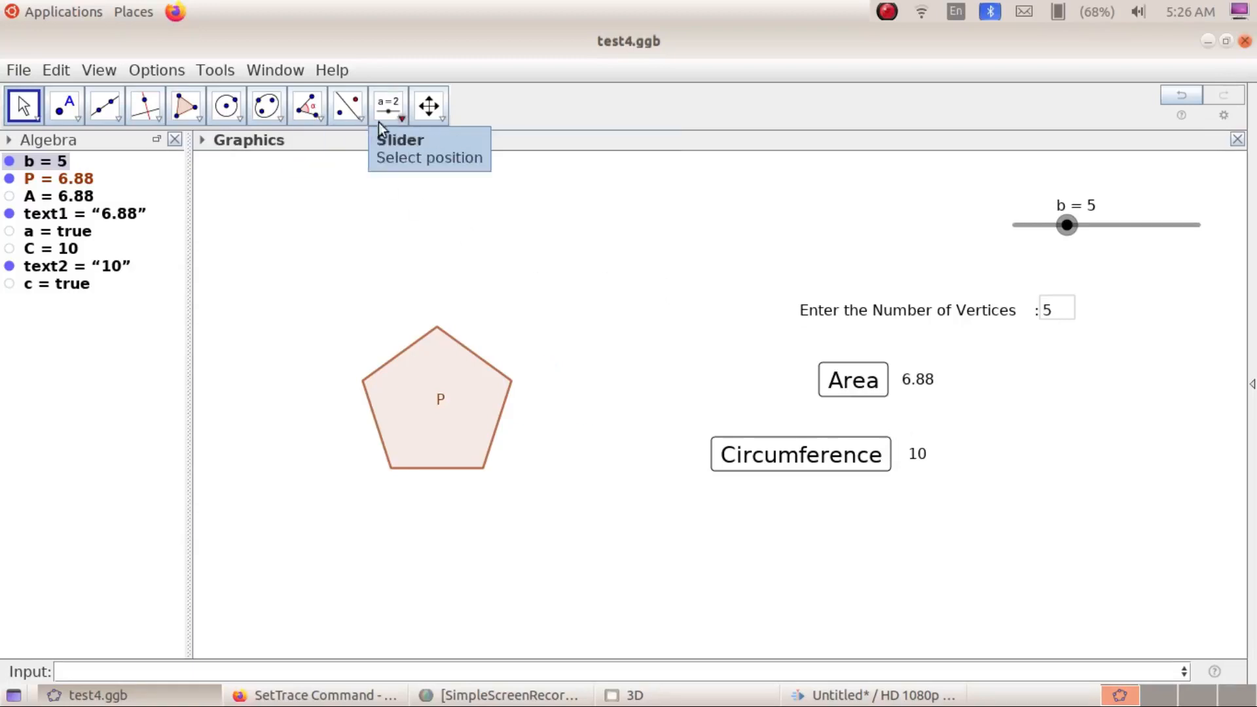
# Step: Create a button captioned Reset below and beyond the Circumference button, with the script lines a=false, c=false and b=3
pyautogui.click(399, 120)
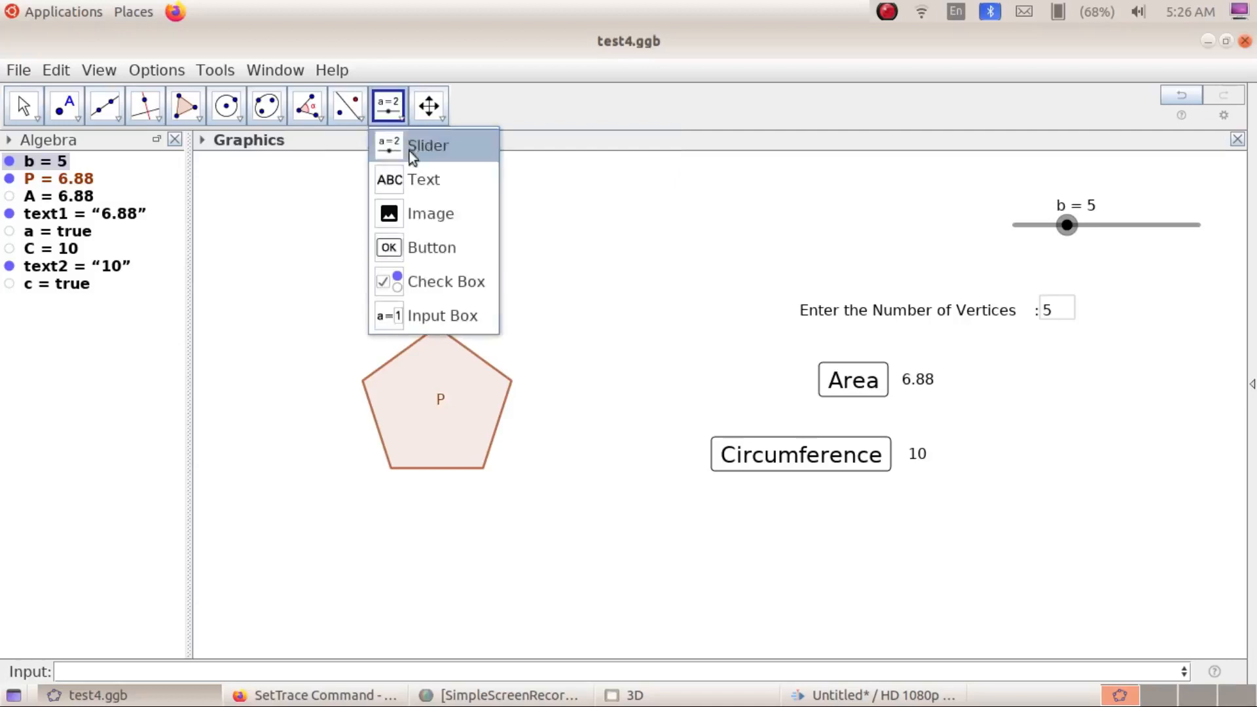
pyautogui.click(437, 254)
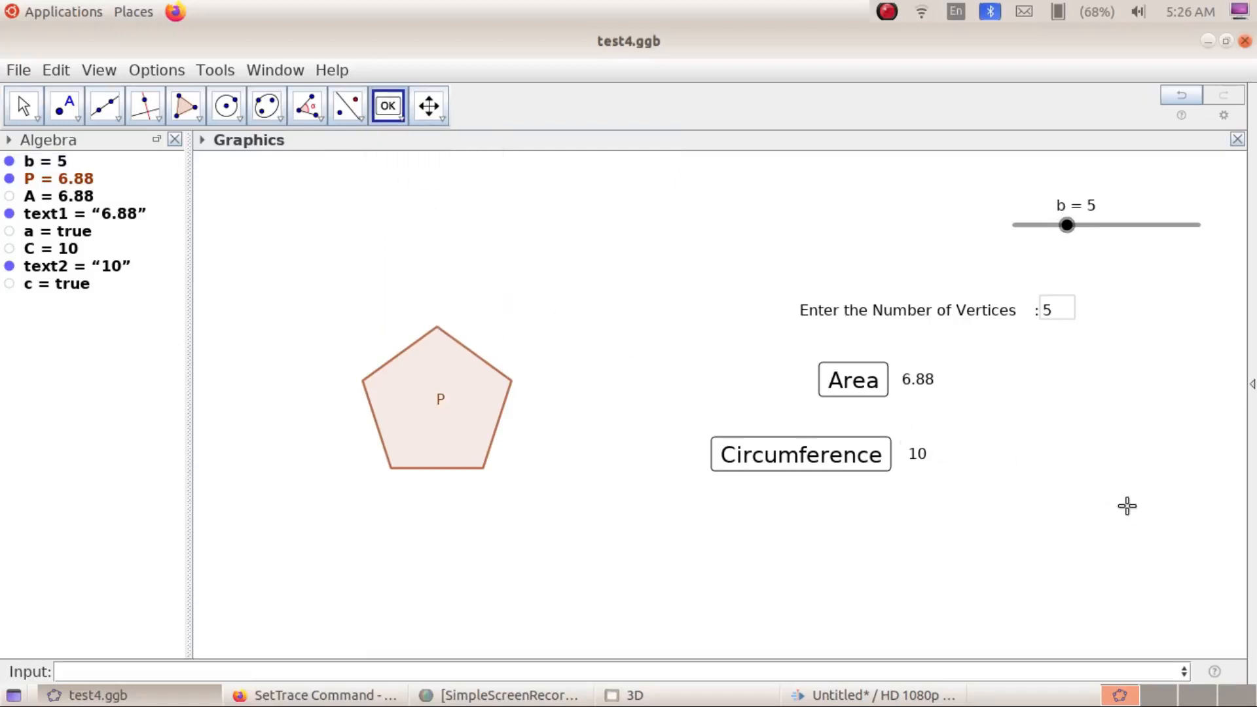
pyautogui.click(1077, 500)
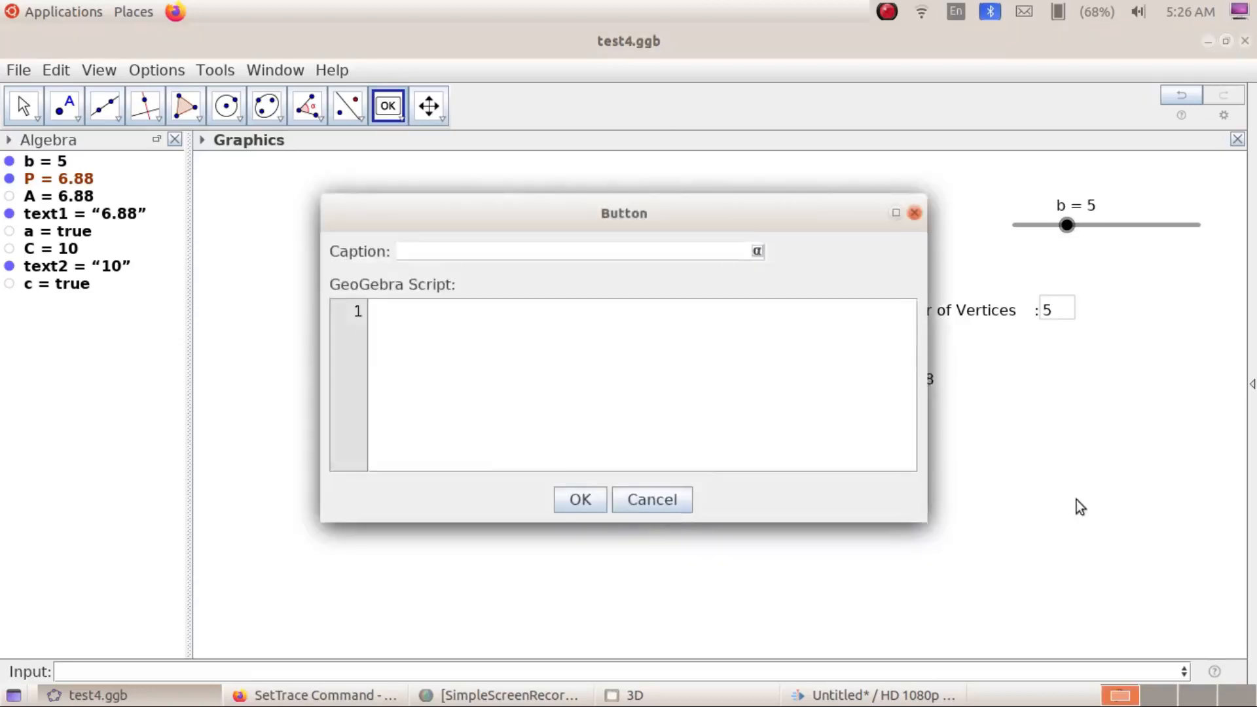
pyautogui.write('Reset')
pyautogui.click(605, 312)
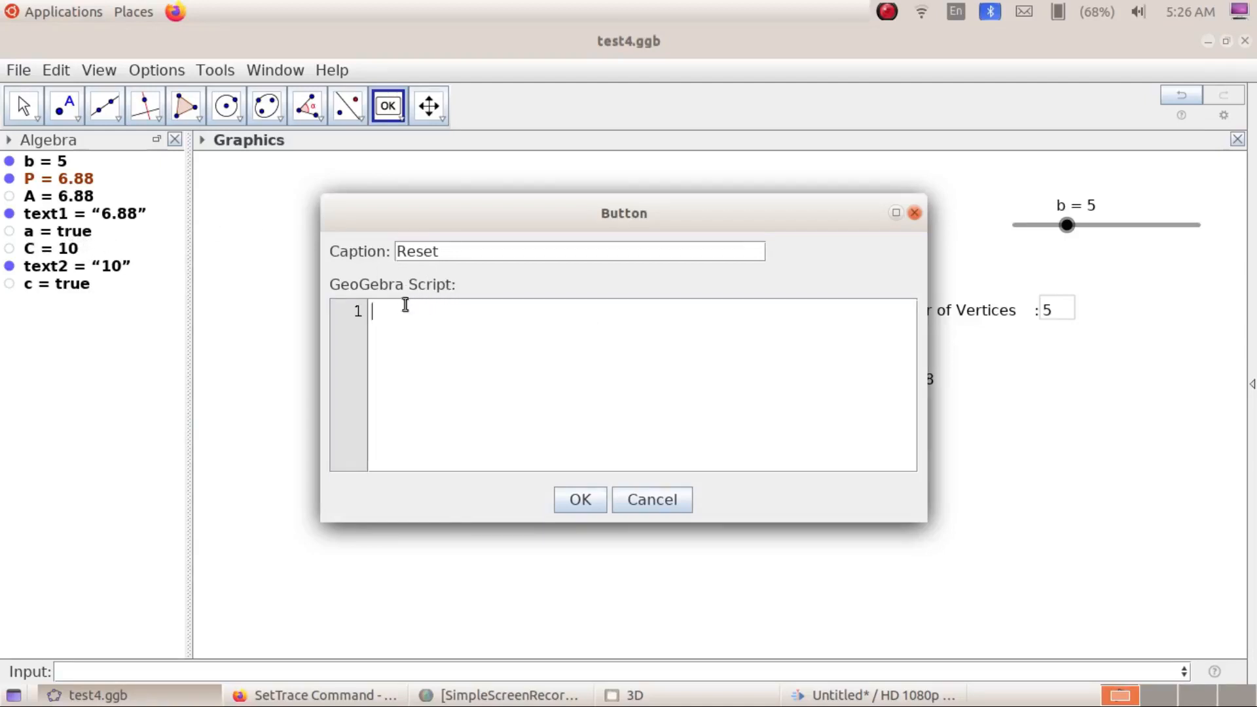
pyautogui.write('a=false')
pyautogui.press('Return')
pyautogui.write('c=false')
pyautogui.moveTo(661, 218); pyautogui.dragTo(498, 273)
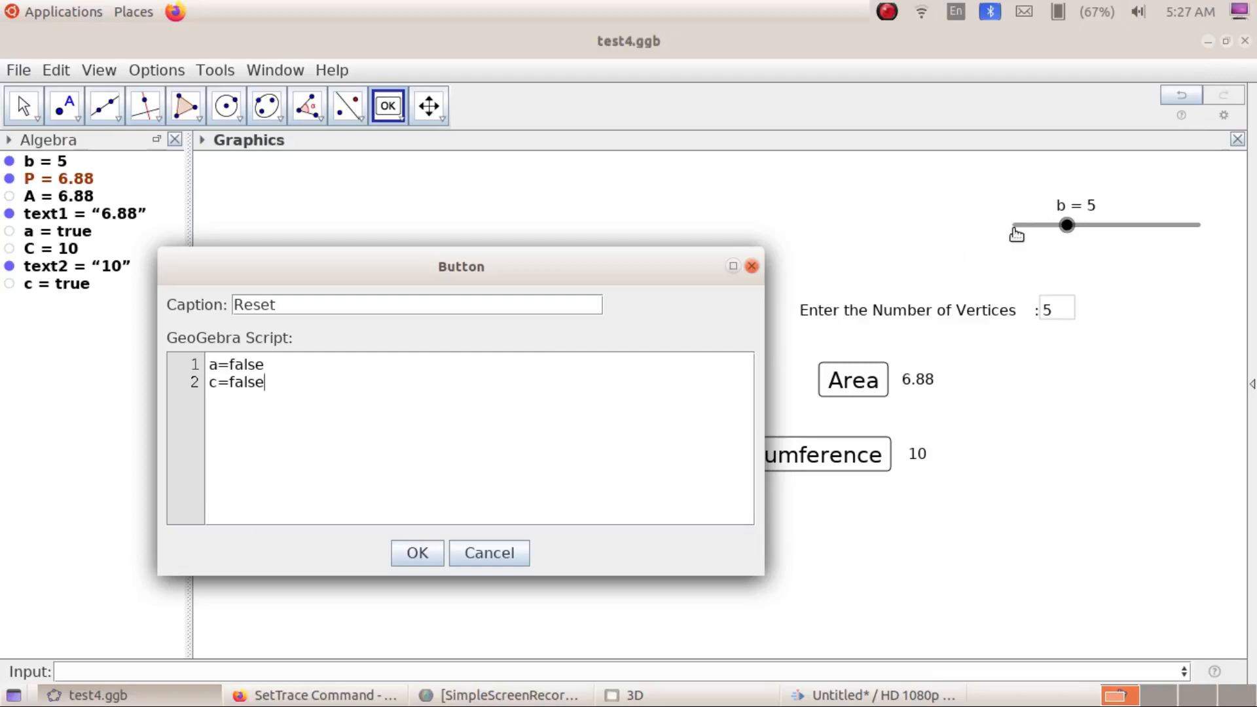
pyautogui.press('Return')
pyautogui.write('b=3')
pyautogui.click(426, 547)
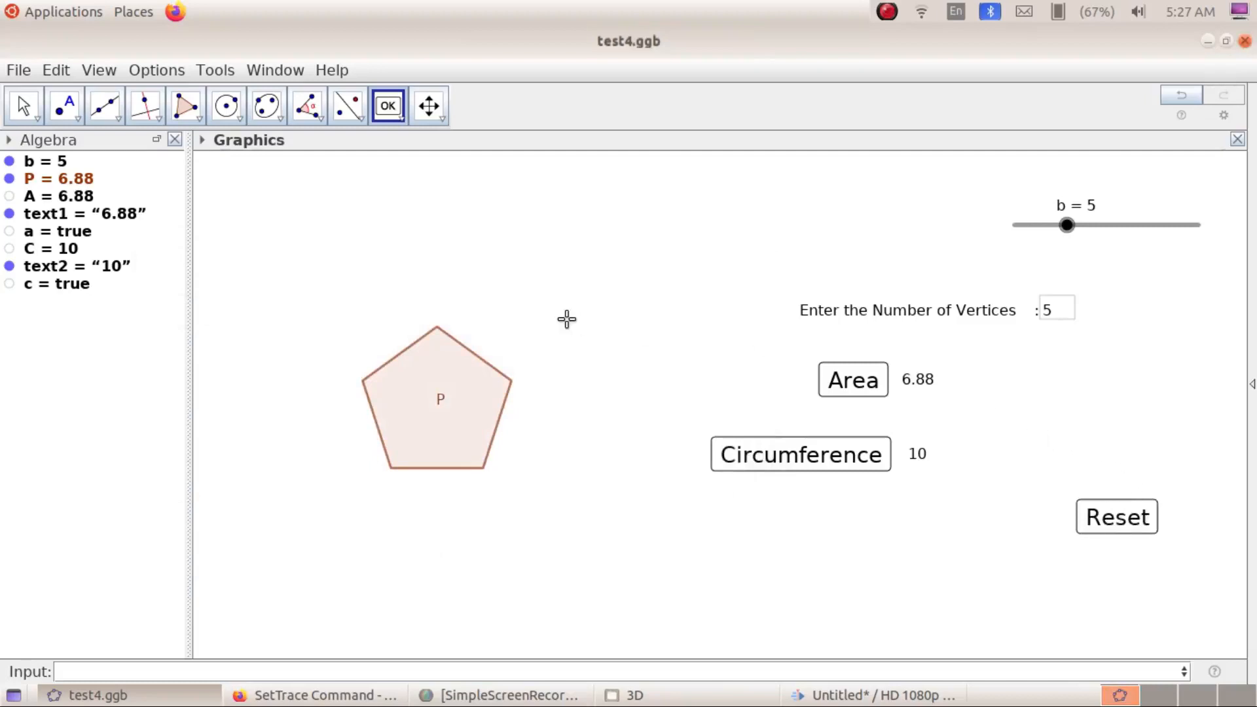
# Step: Return to the Move tool and run the Reset button to test it on the polygon
pyautogui.click(25, 106)
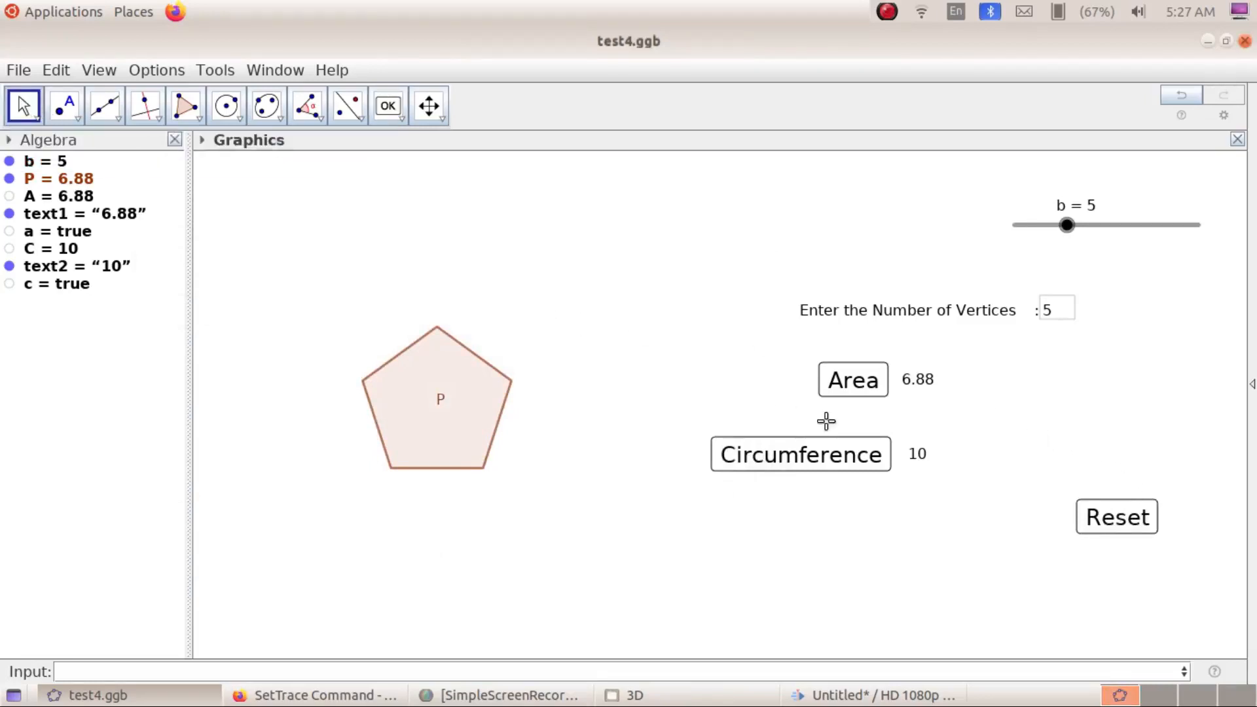
pyautogui.click(1116, 521)
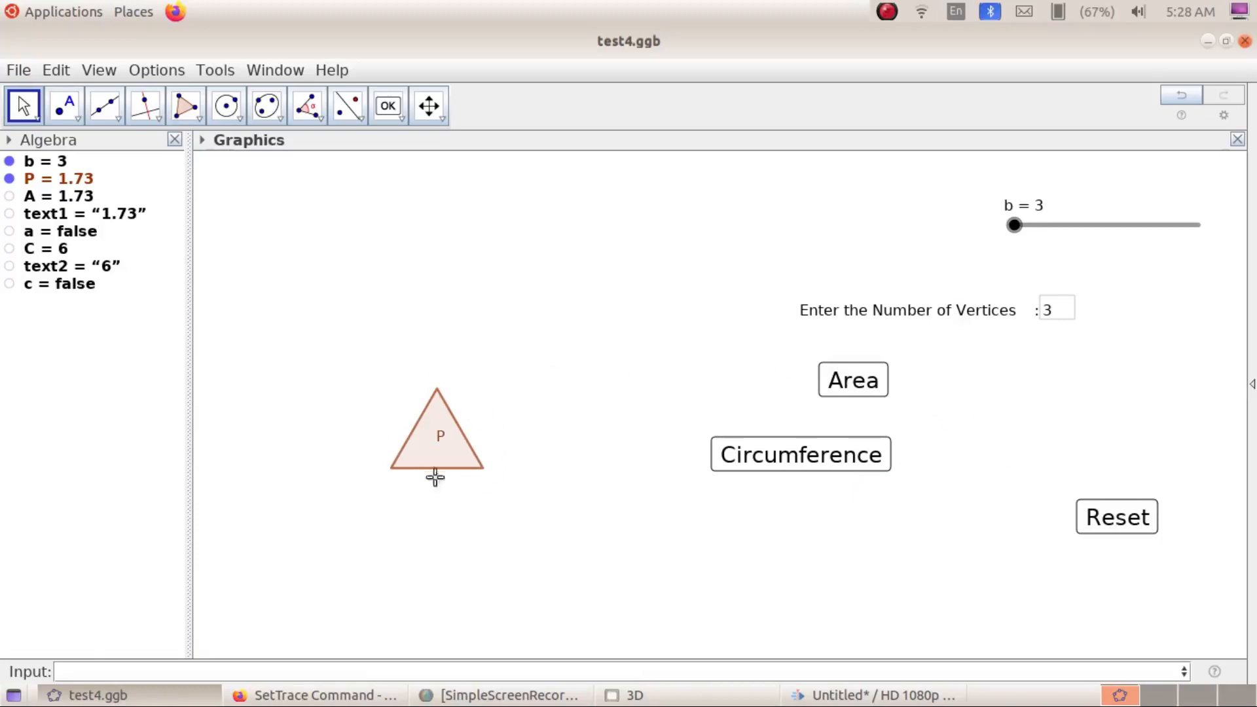
# Step: Set the minimum of slider b to 2 in its properties and close them
pyautogui.rightClick(1043, 229)
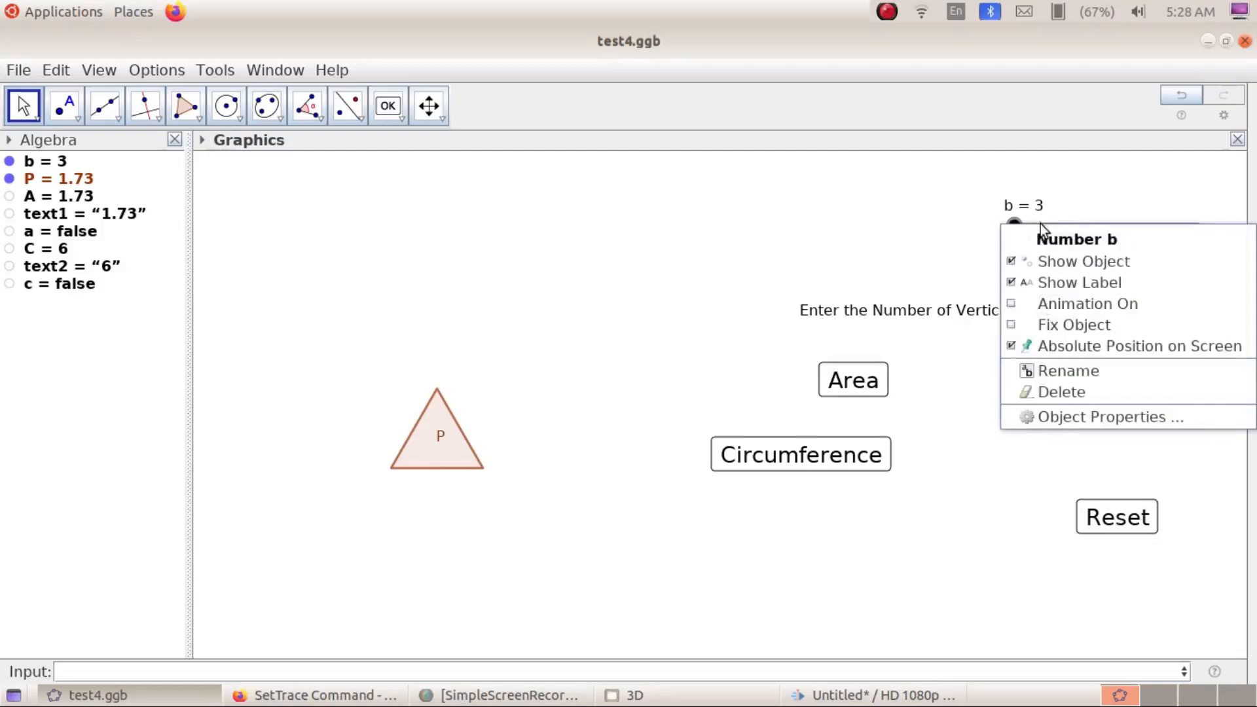
pyautogui.click(1097, 420)
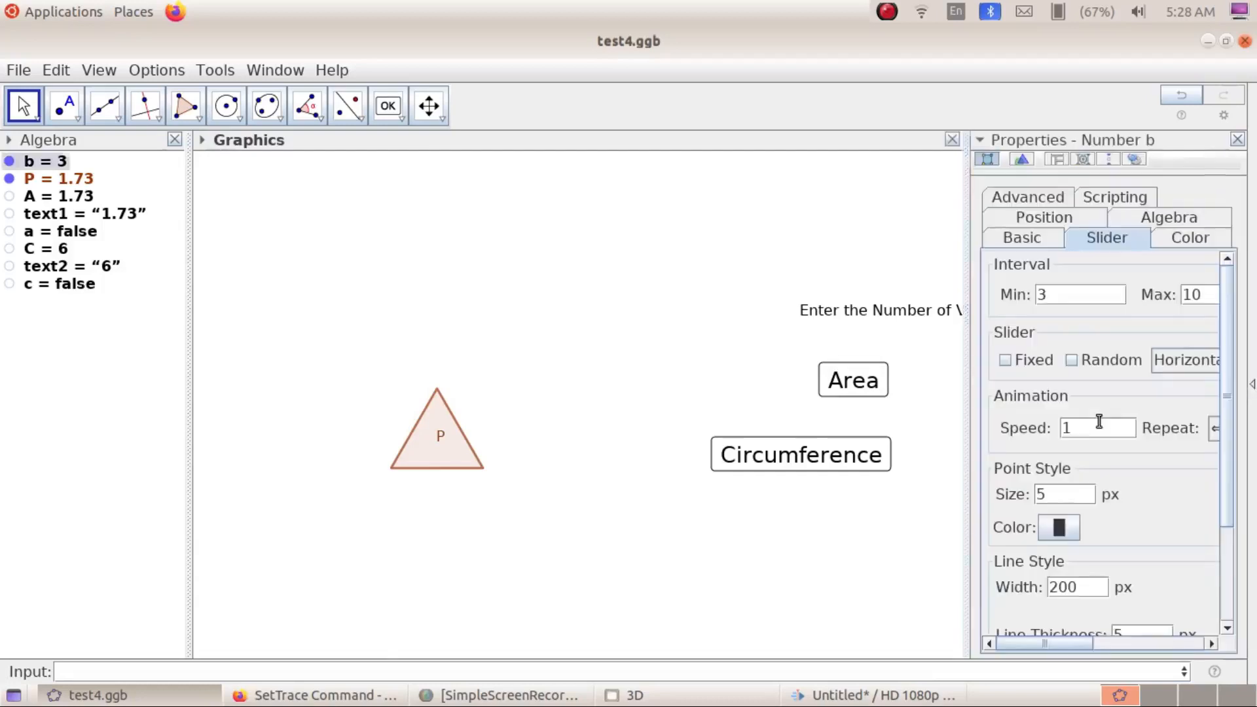
pyautogui.click(1046, 296)
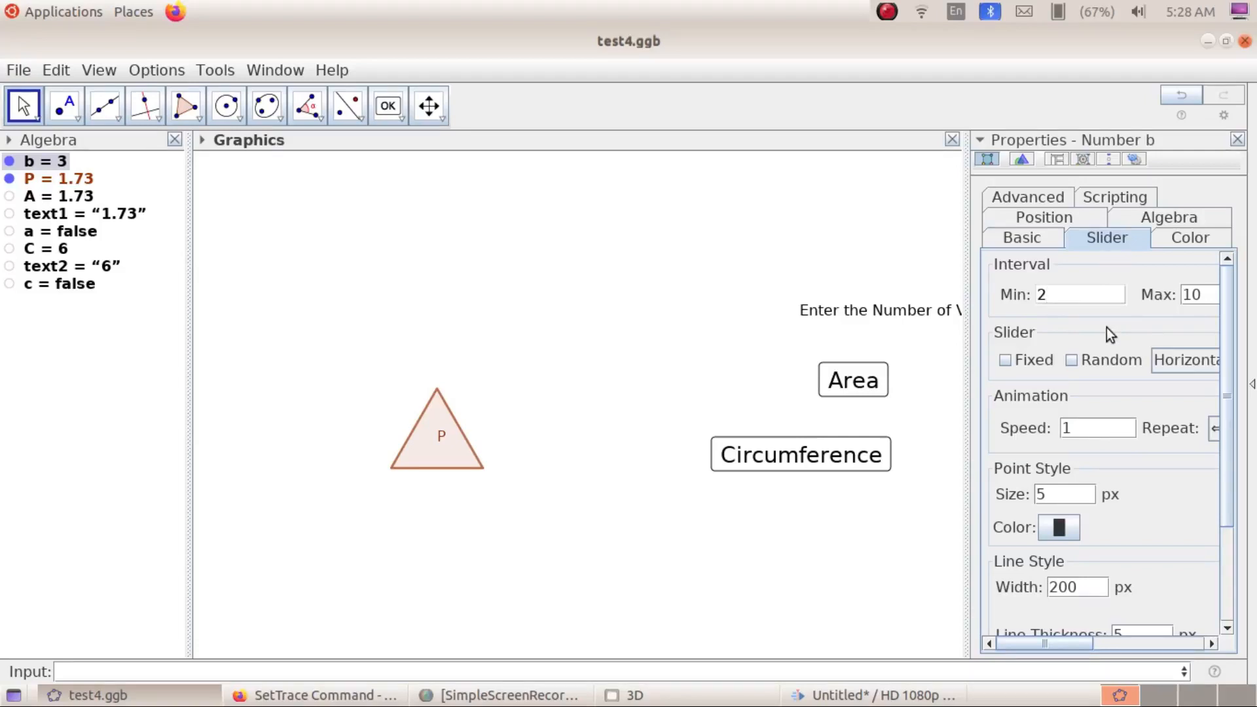
pyautogui.click(1237, 139)
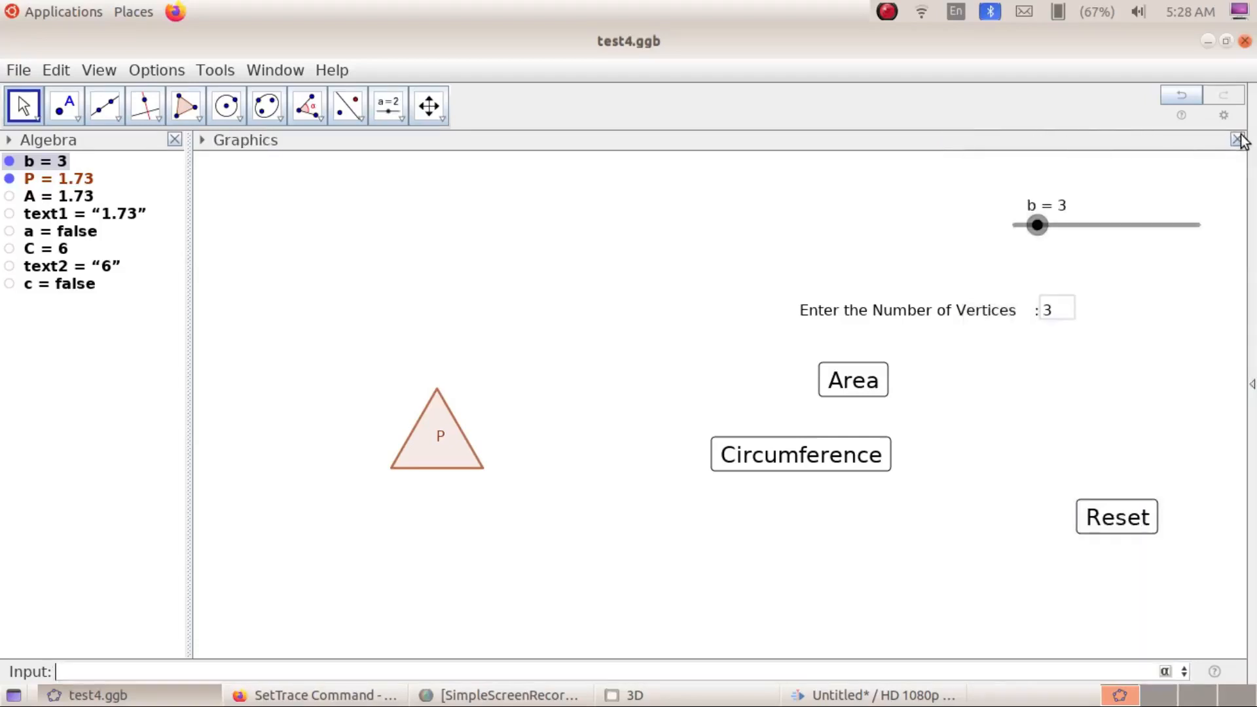
# Step: Change the last line of the Reset button's On Click script to b=2, apply it and close the properties
pyautogui.rightClick(1117, 523)
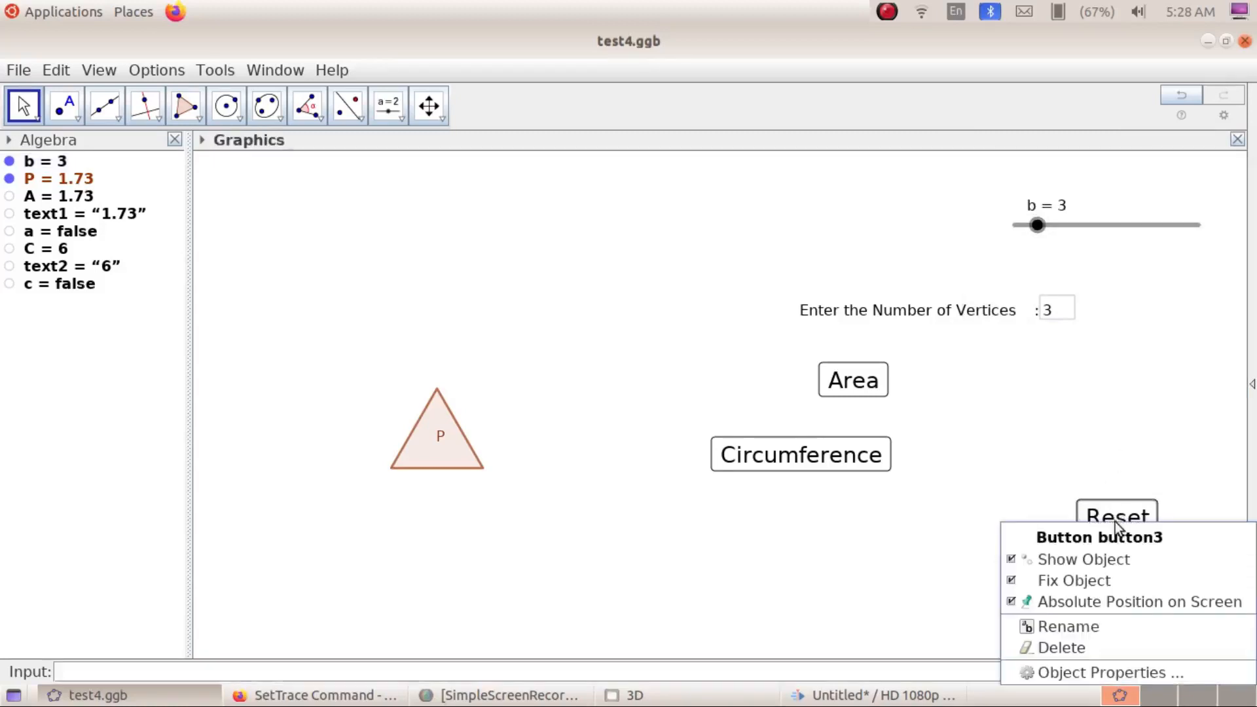
pyautogui.click(1081, 667)
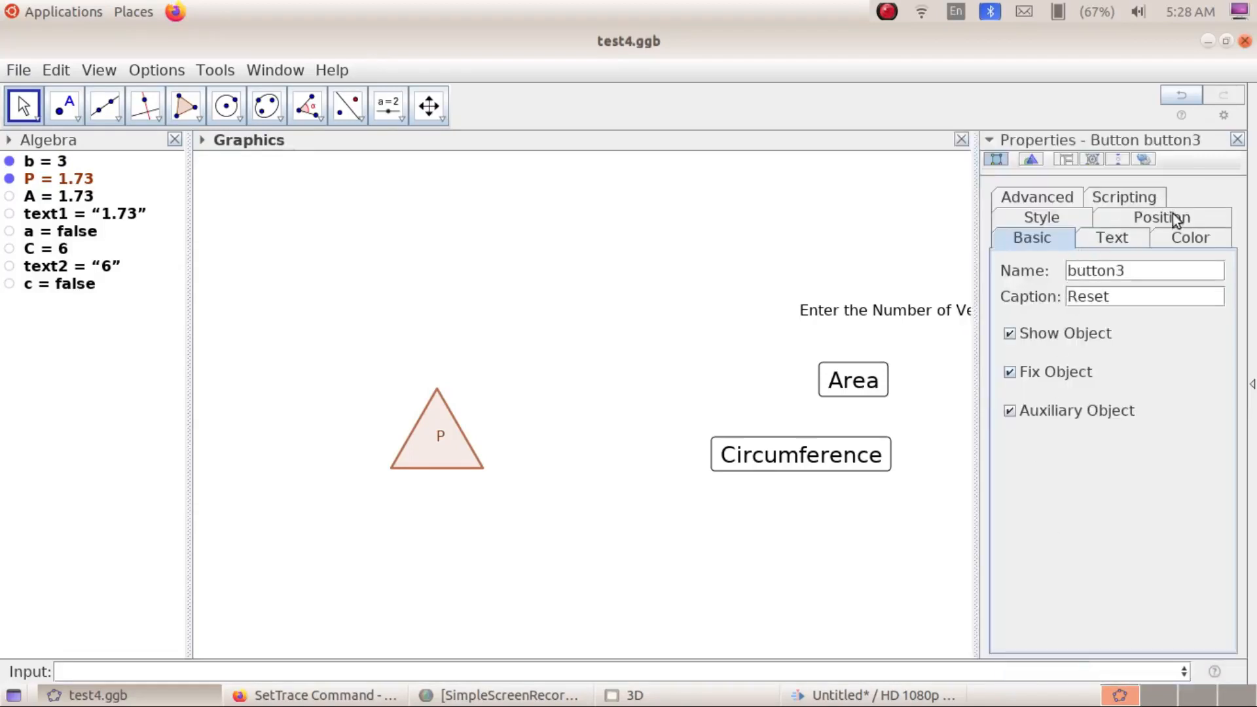
pyautogui.click(1154, 200)
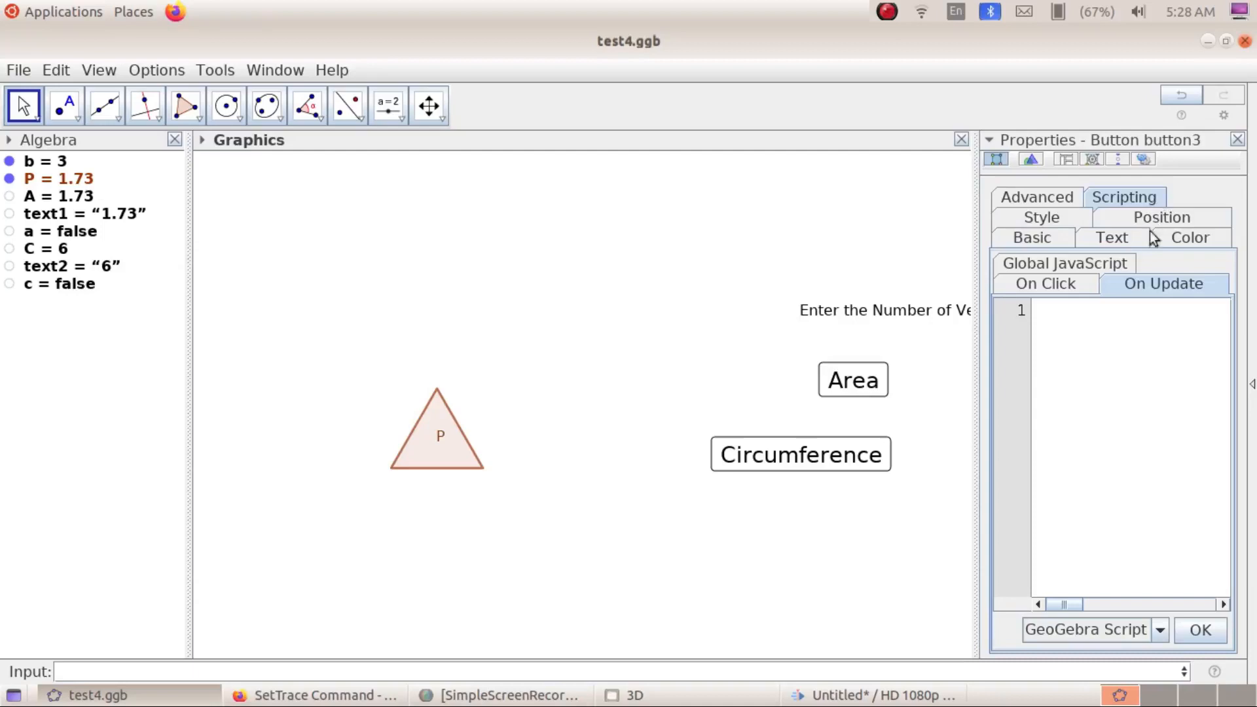
pyautogui.click(1067, 291)
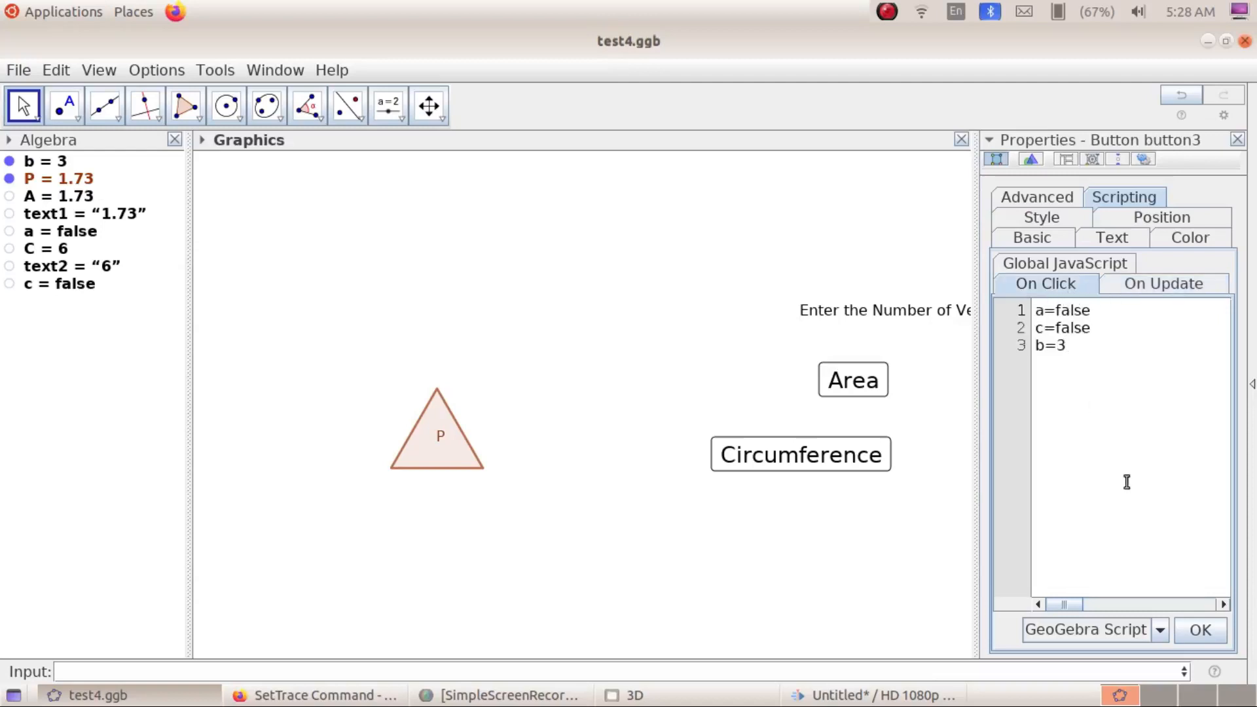
pyautogui.press('BackSpace')
pyautogui.write('2')
pyautogui.click(1192, 631)
pyautogui.click(1197, 632)
pyautogui.click(1237, 139)
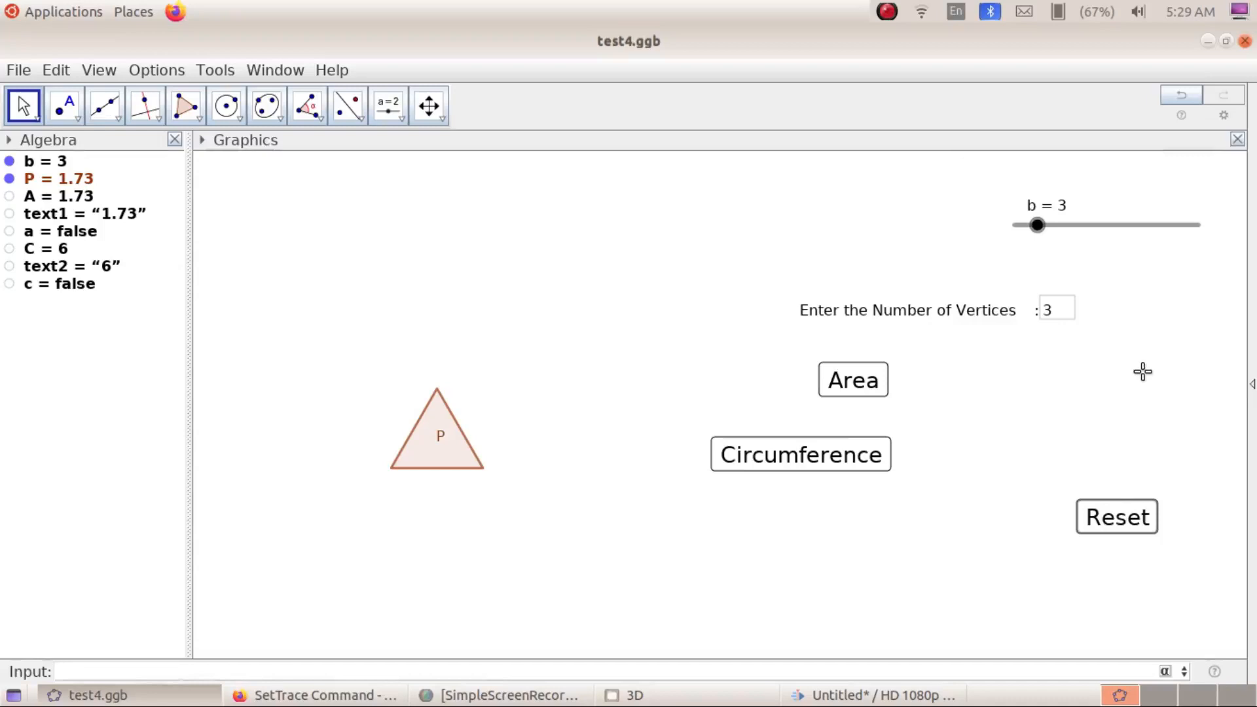
# Step: Run the Reset button and enter 5 as the number of vertices
pyautogui.click(1109, 517)
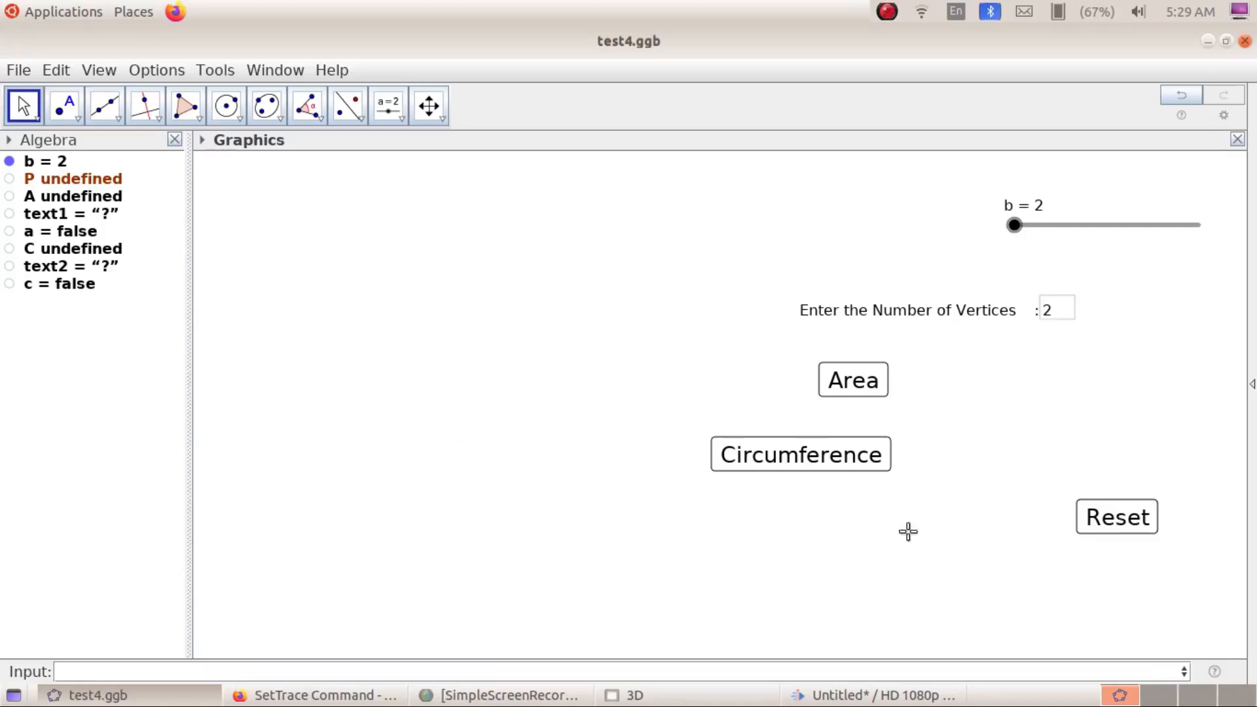
pyautogui.click(1058, 318)
pyautogui.press('BackSpace')
pyautogui.write('5')
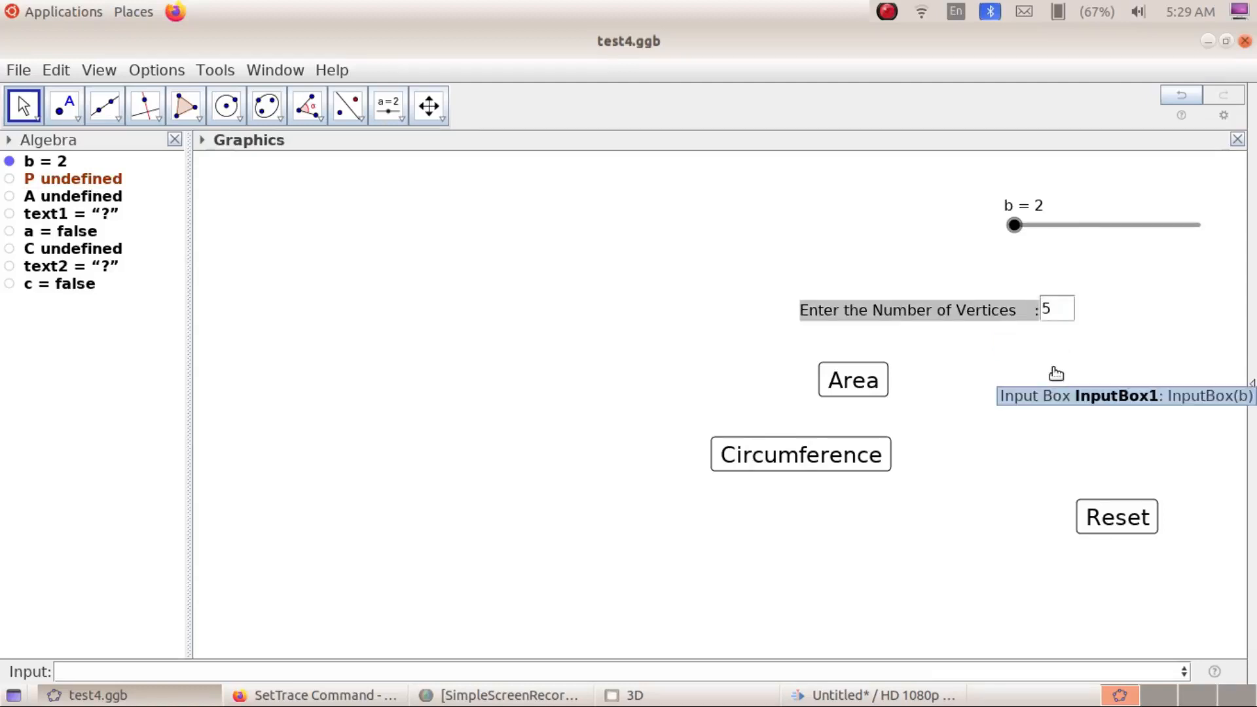
pyautogui.press('Return')
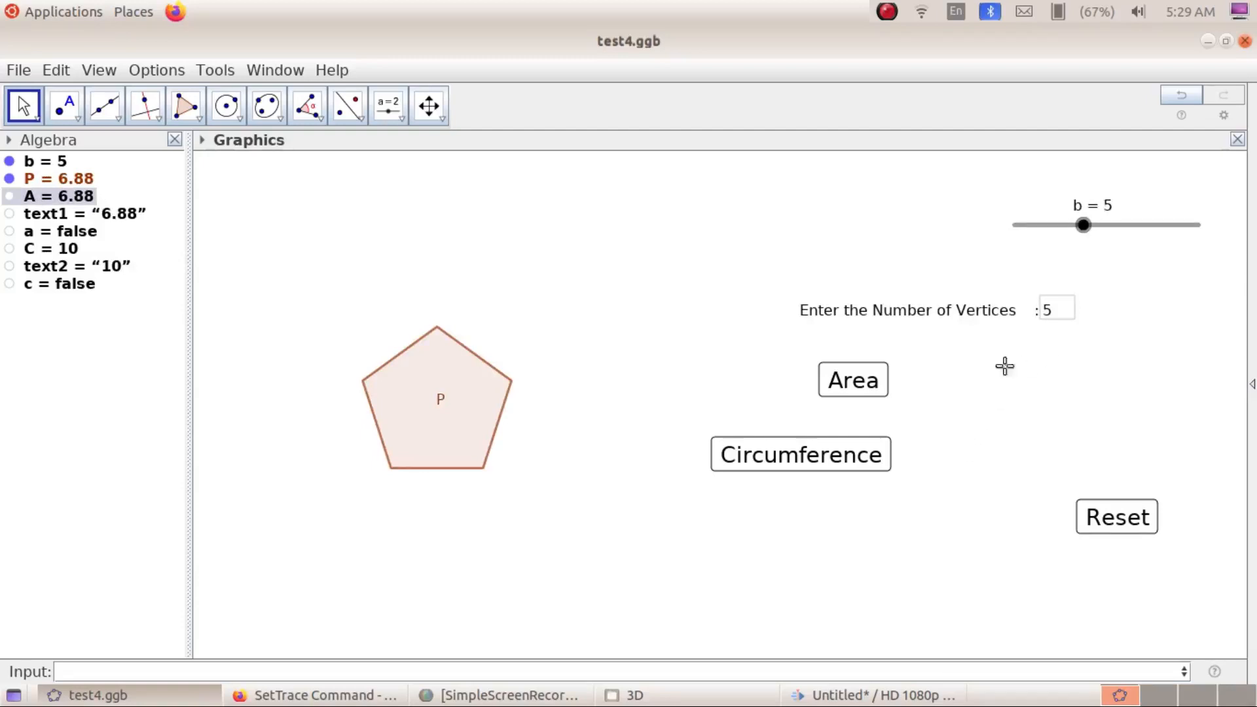
# Step: Test the Area and Circumference buttons on the pentagon, and reset the worksheet
pyautogui.click(873, 383)
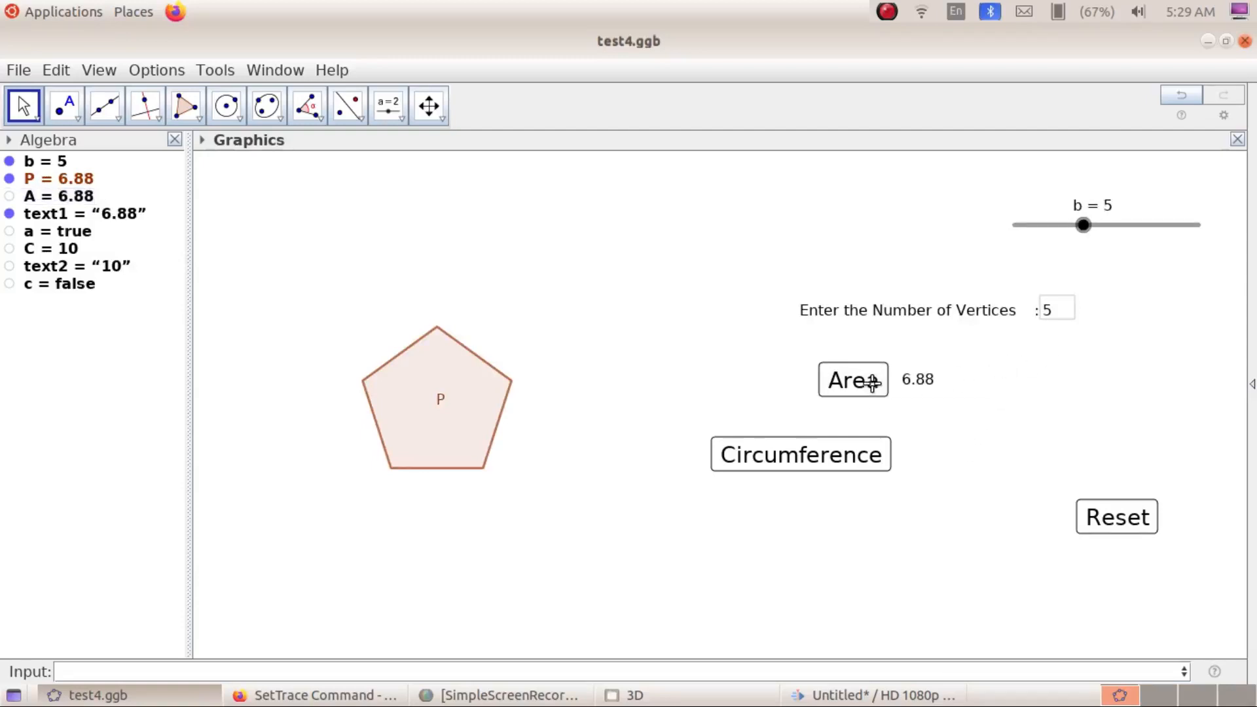
pyautogui.click(833, 462)
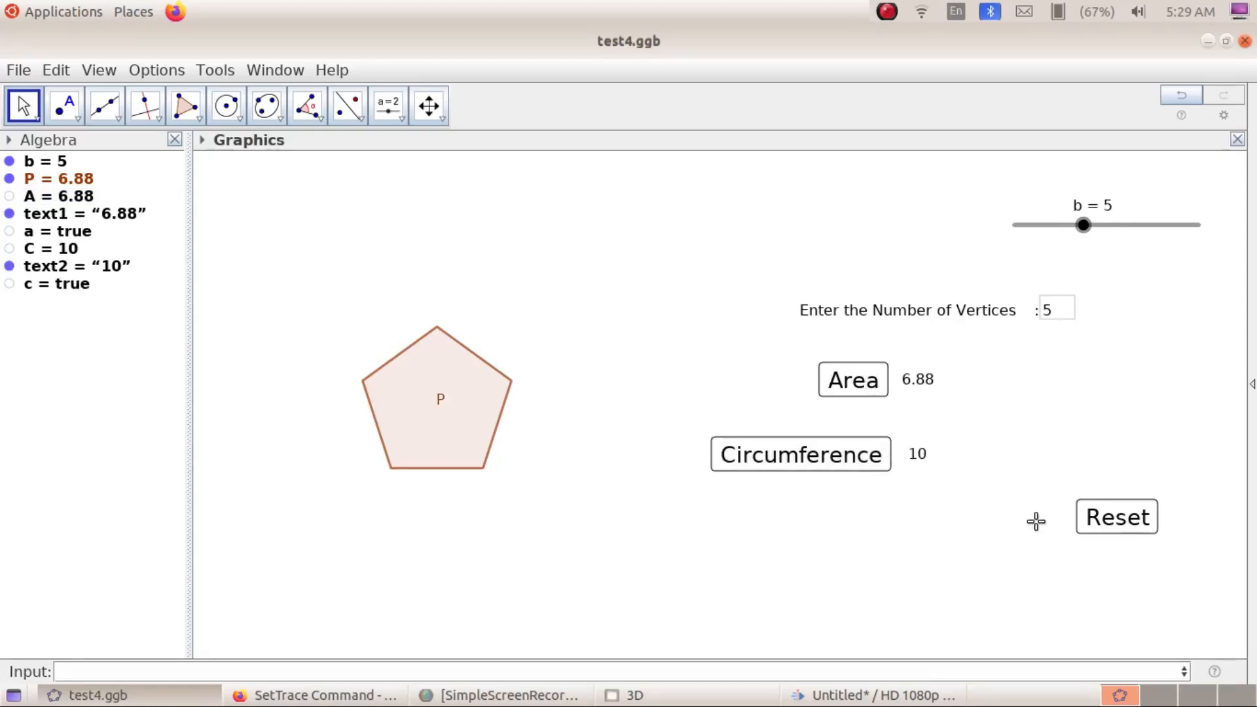
pyautogui.click(1109, 531)
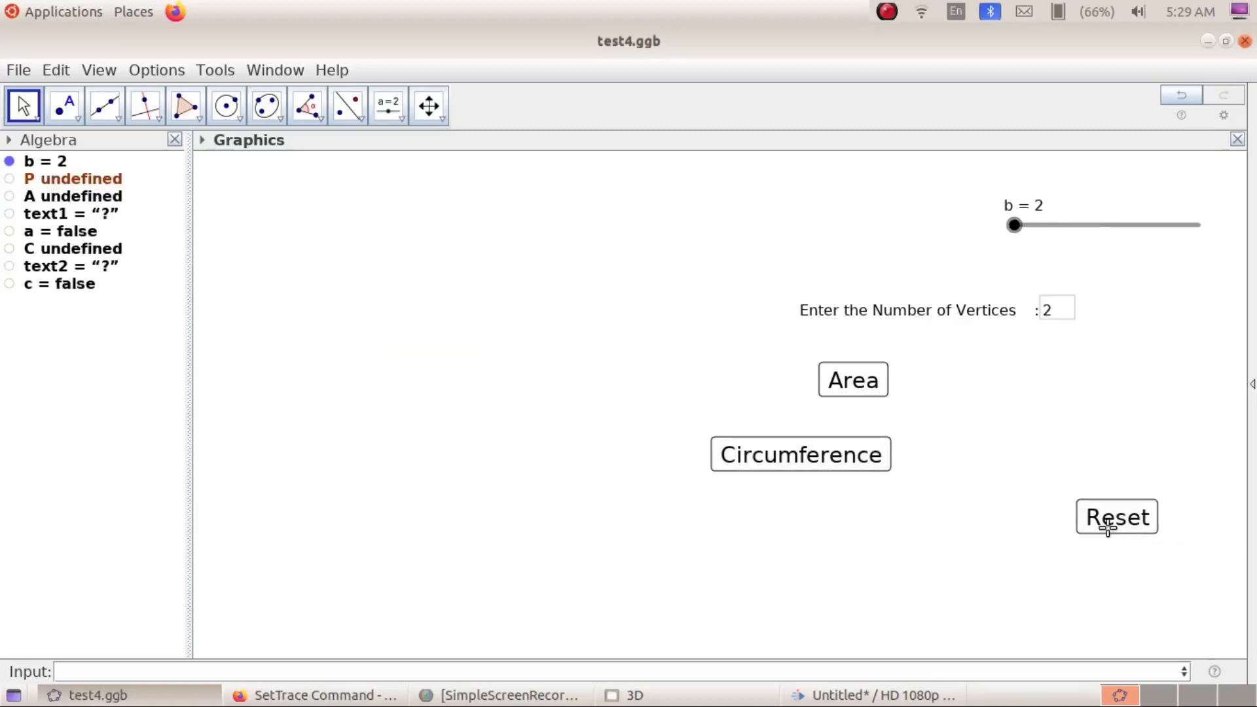
# Step: Hide slider b from the graphics view
pyautogui.rightClick(1105, 224)
pyautogui.click(1092, 259)
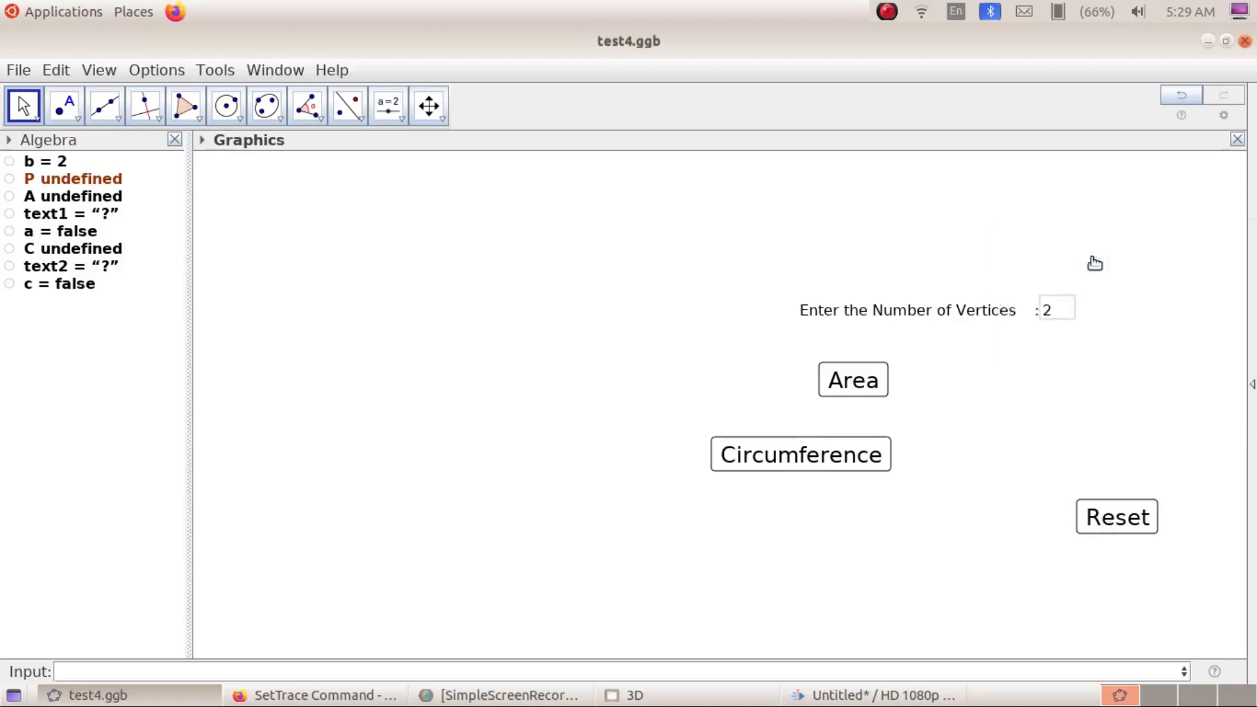